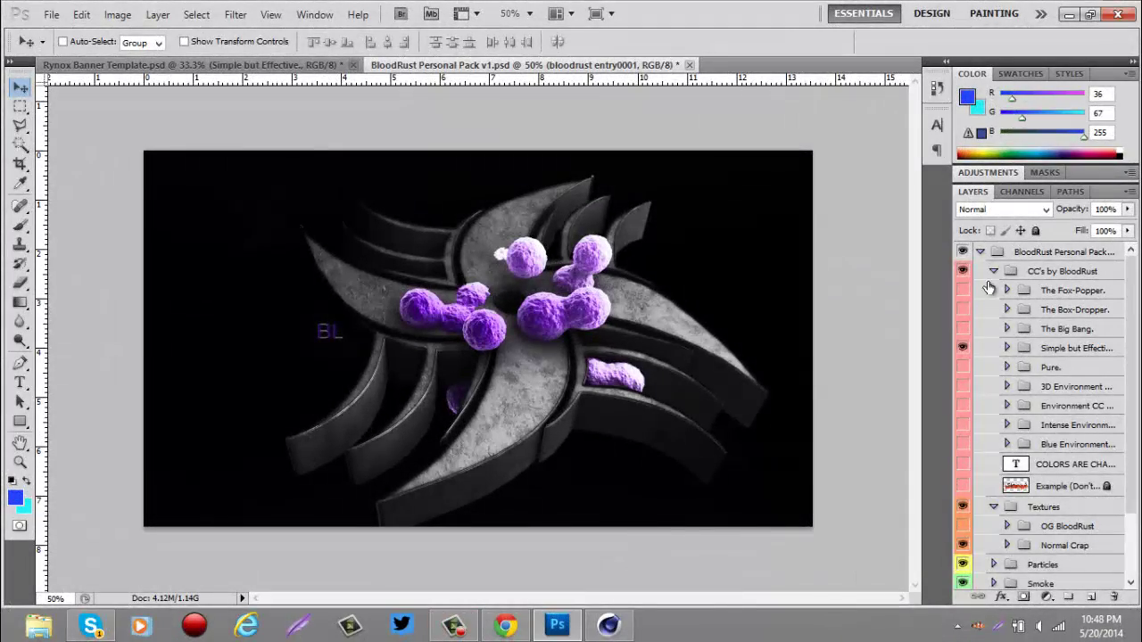
Step: Paint a soft white streak over the render's left arm on Layer 44 and clip it to the render in Overlay
{"action": "left_click", "coordinate": [993, 271]}
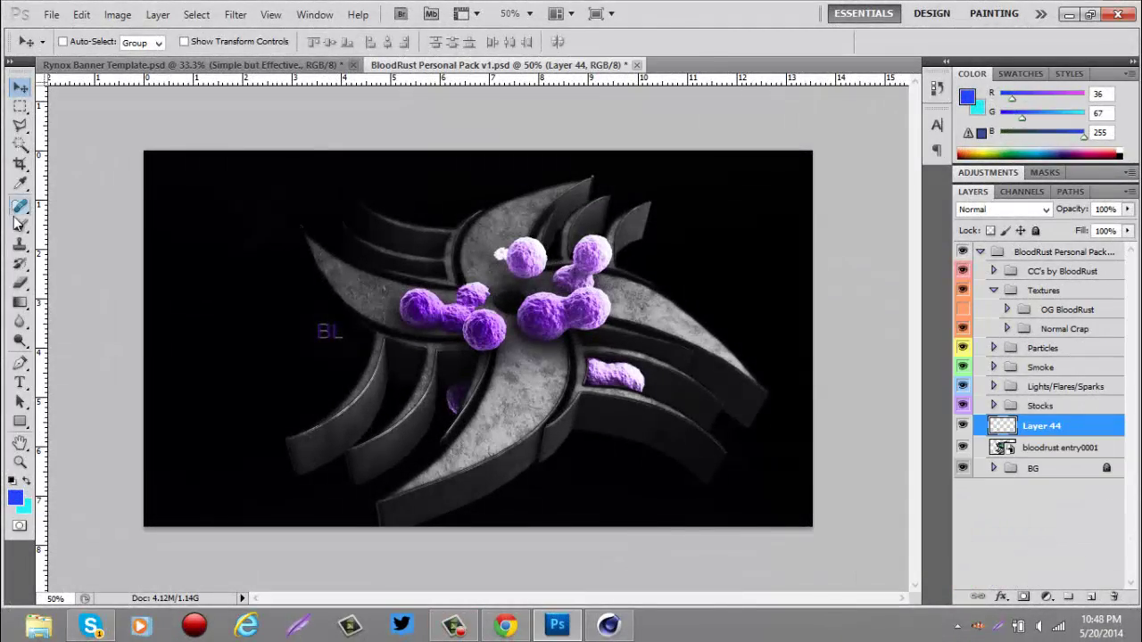
{"action": "left_click", "coordinate": [15, 232]}
{"action": "left_click", "coordinate": [80, 42]}
{"action": "left_click", "coordinate": [14, 497]}
{"action": "key", "text": "Return"}
{"action": "left_click_drag", "start_coordinate": [290, 239], "coordinate": [346, 331]}
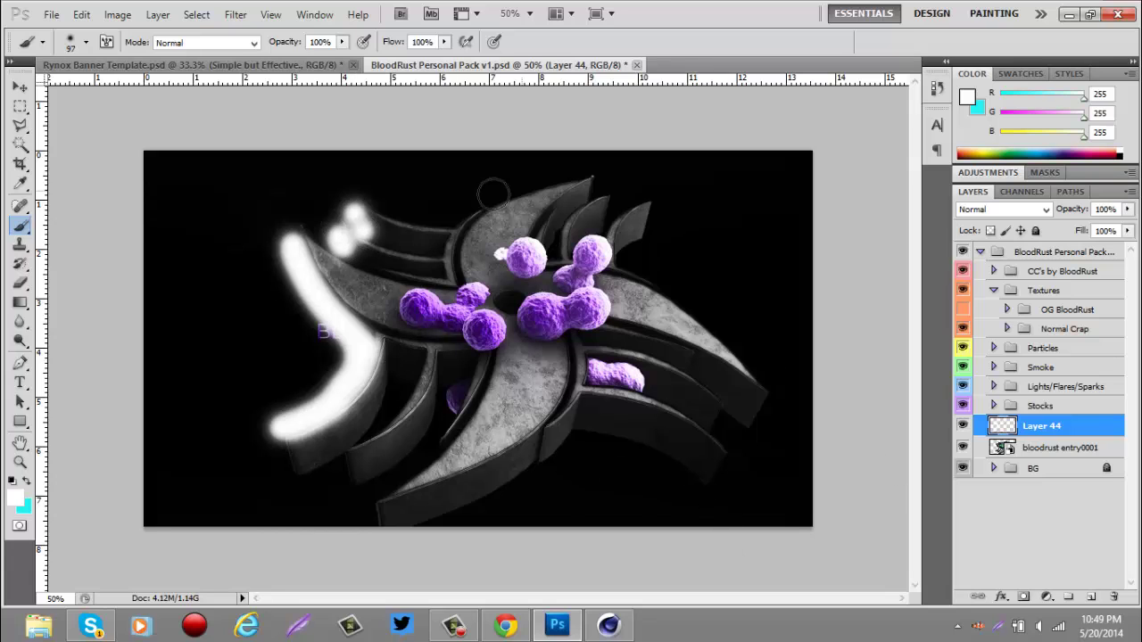
{"action": "key", "text": "v"}
{"action": "right_click", "coordinate": [1053, 426]}
{"action": "left_click", "coordinate": [1044, 369]}
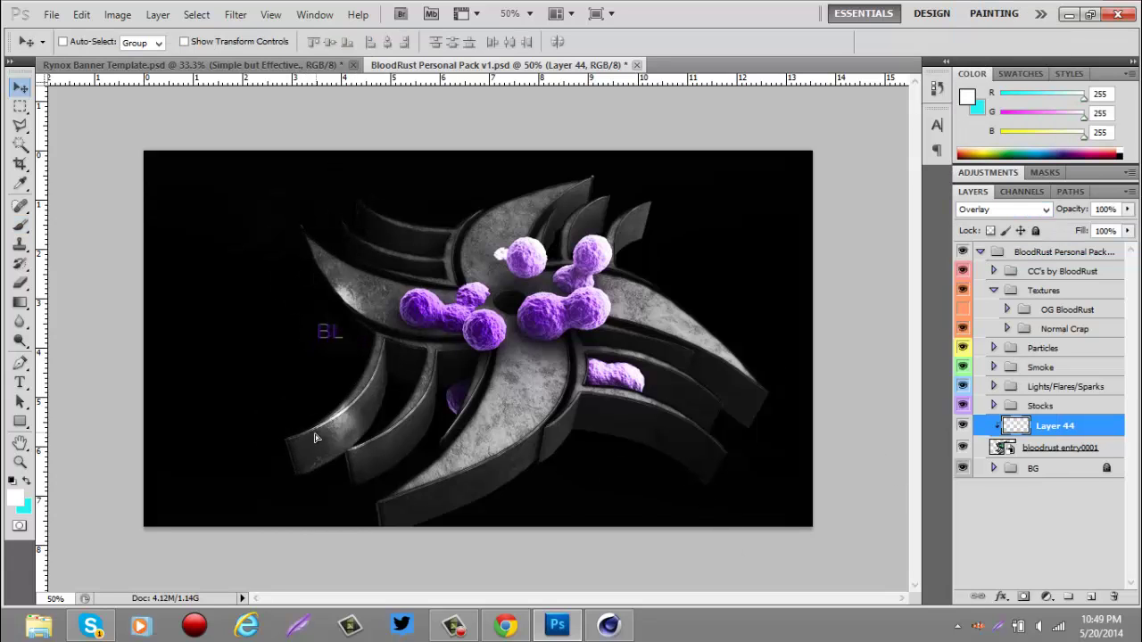
Step: Move the Layer 8 copy cracked texture onto the render, blend it in Overlay and fade it to low opacity
{"action": "left_click", "coordinate": [1007, 328]}
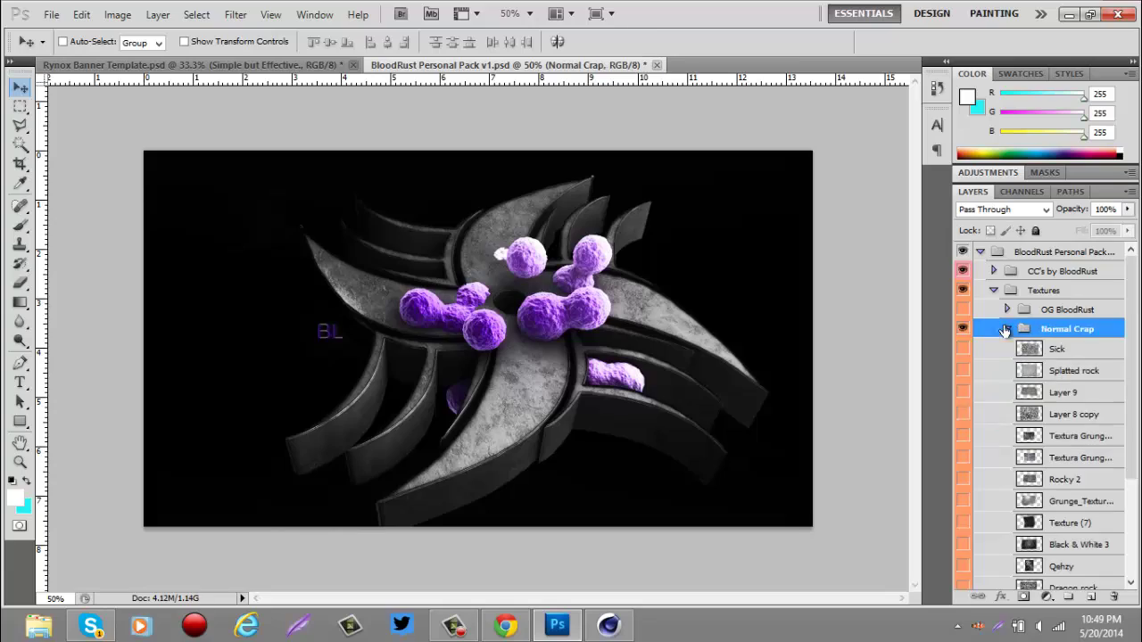
{"action": "left_click", "coordinate": [1062, 413]}
{"action": "left_click_drag", "start_coordinate": [1062, 224], "coordinate": [1062, 527]}
{"action": "key", "text": "ctrl+t"}
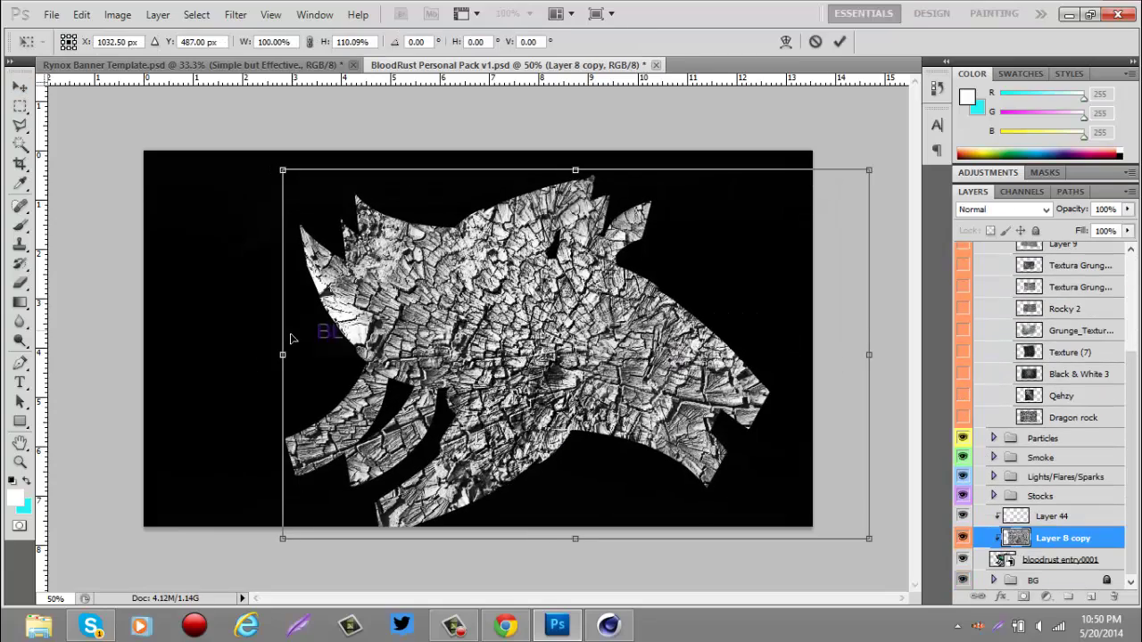
{"action": "key", "text": "Return"}
{"action": "left_click", "coordinate": [1004, 209]}
{"action": "left_click", "coordinate": [985, 526]}
{"action": "left_click_drag", "start_coordinate": [1127, 209], "coordinate": [1052, 231]}
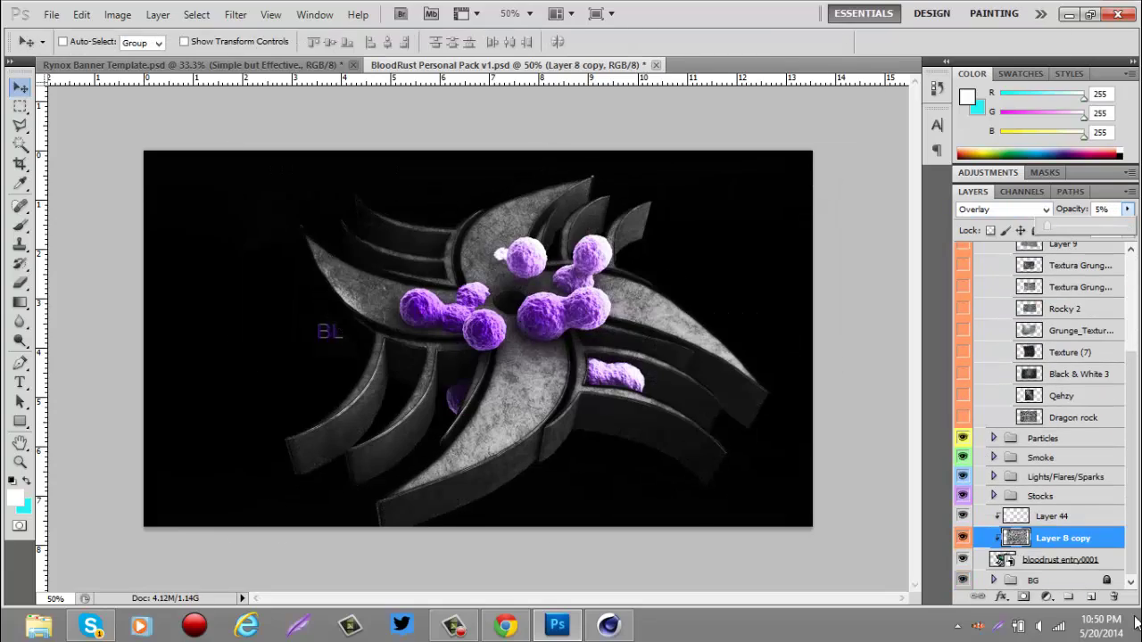
Step: Enlarge Dragon rock, clip it under Layer 8 copy at 13% opacity, and duplicate Layer 44
{"action": "left_click", "coordinate": [1075, 436]}
{"action": "key", "text": "ctrl+t"}
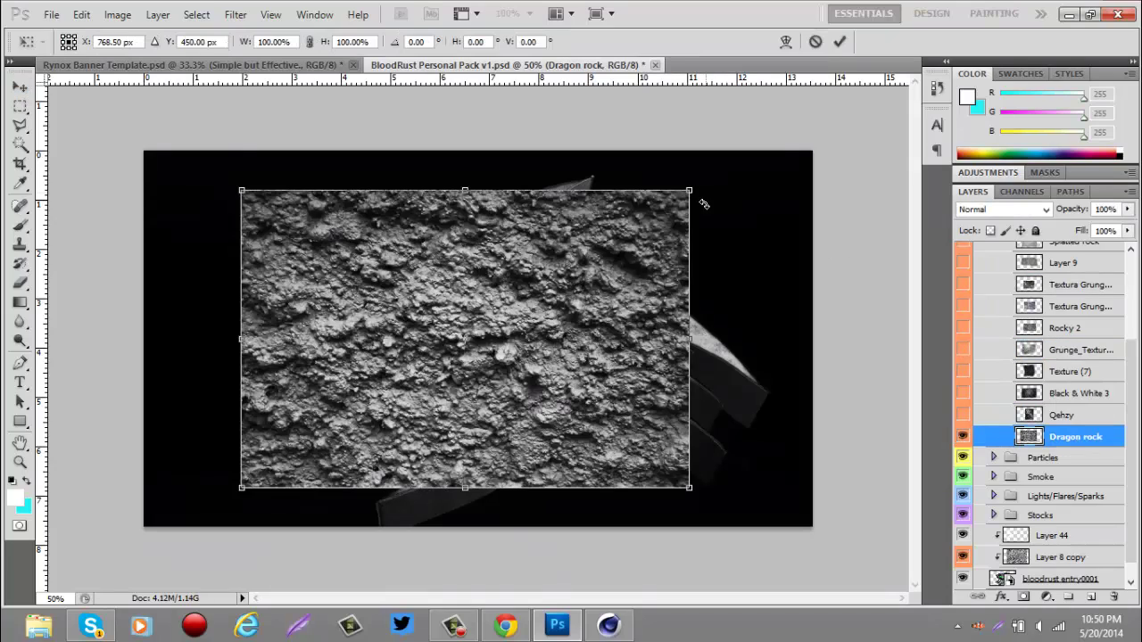
{"action": "left_click_drag", "start_coordinate": [689, 190], "coordinate": [803, 158]}
{"action": "key", "text": "Return"}
{"action": "left_click_drag", "start_coordinate": [1075, 436], "coordinate": [1061, 546]}
{"action": "left_click", "coordinate": [1004, 208]}
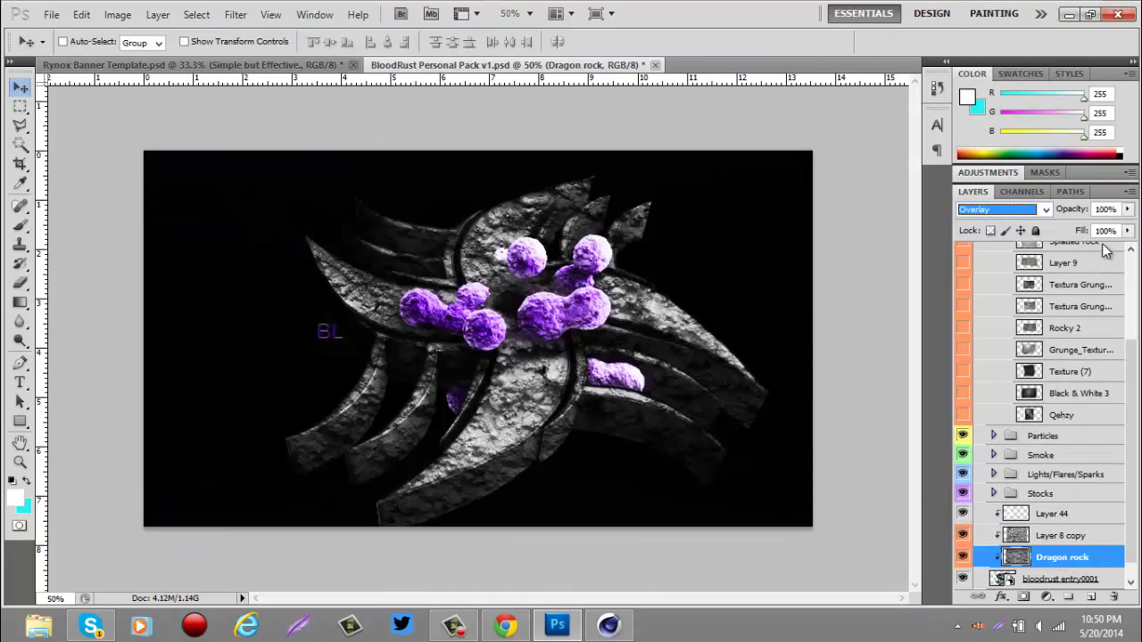
{"action": "left_click_drag", "start_coordinate": [1127, 209], "coordinate": [1049, 234]}
{"action": "key", "text": "ctrl+j"}
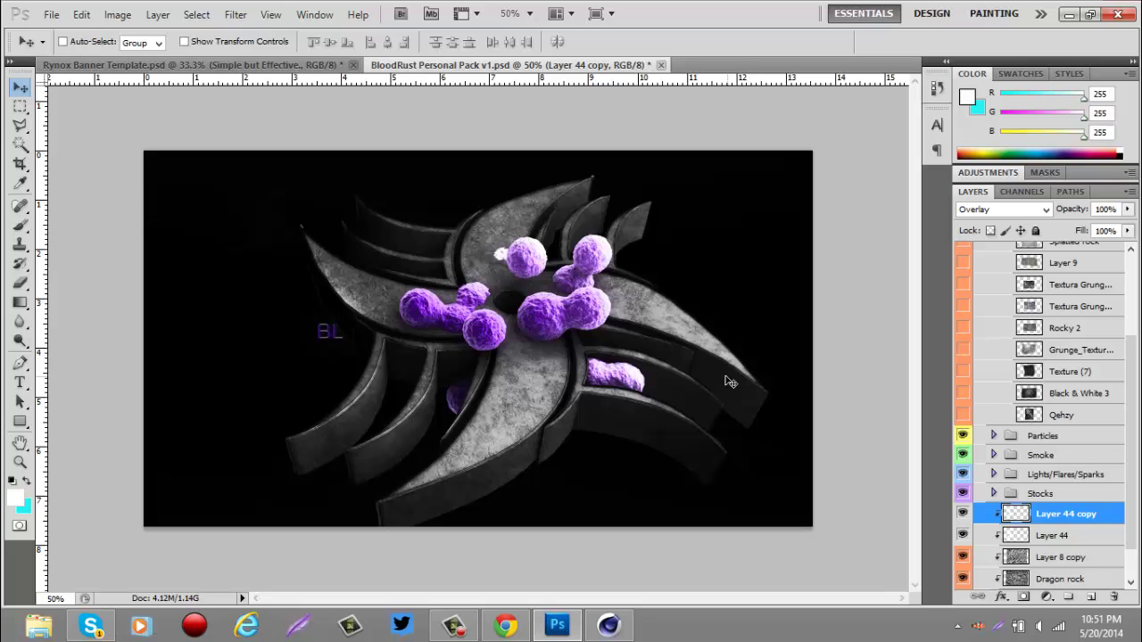
{"action": "left_click", "coordinate": [1060, 579], "text": "shift"}
Step: Bring the render layers into the Rynox Banner, scaled to about 60% and centred on the middle band
{"action": "left_click_drag", "start_coordinate": [1061, 536], "coordinate": [446, 330]}
{"action": "key", "text": "ctrl+t"}
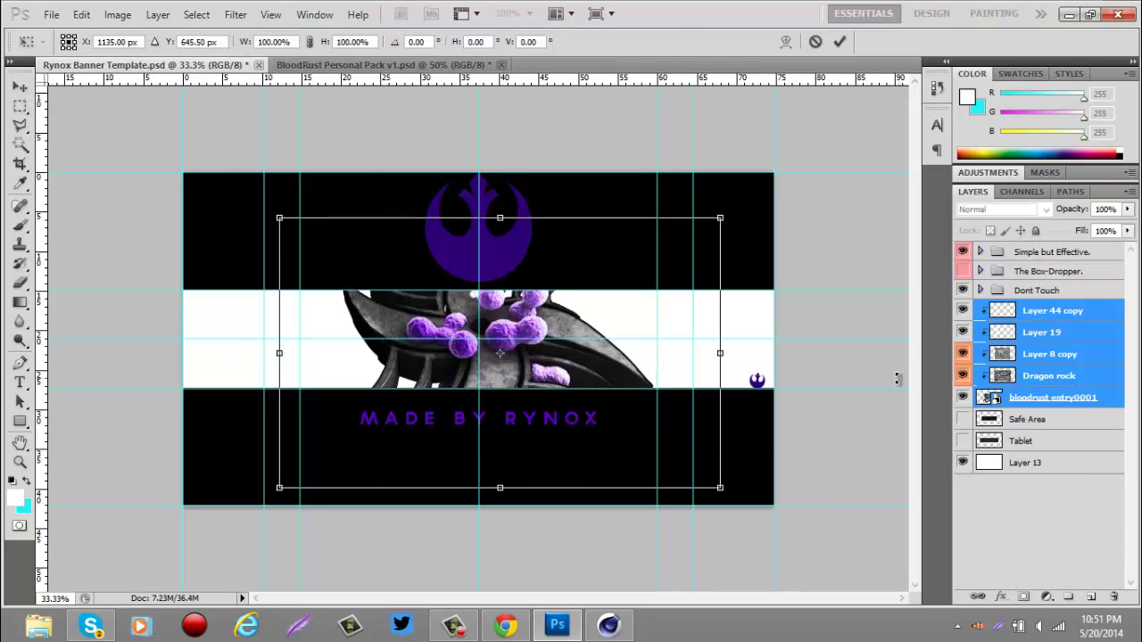
{"action": "left_click_drag", "start_coordinate": [720, 218], "coordinate": [619, 270]}
{"action": "left_click_drag", "start_coordinate": [406, 388], "coordinate": [451, 366]}
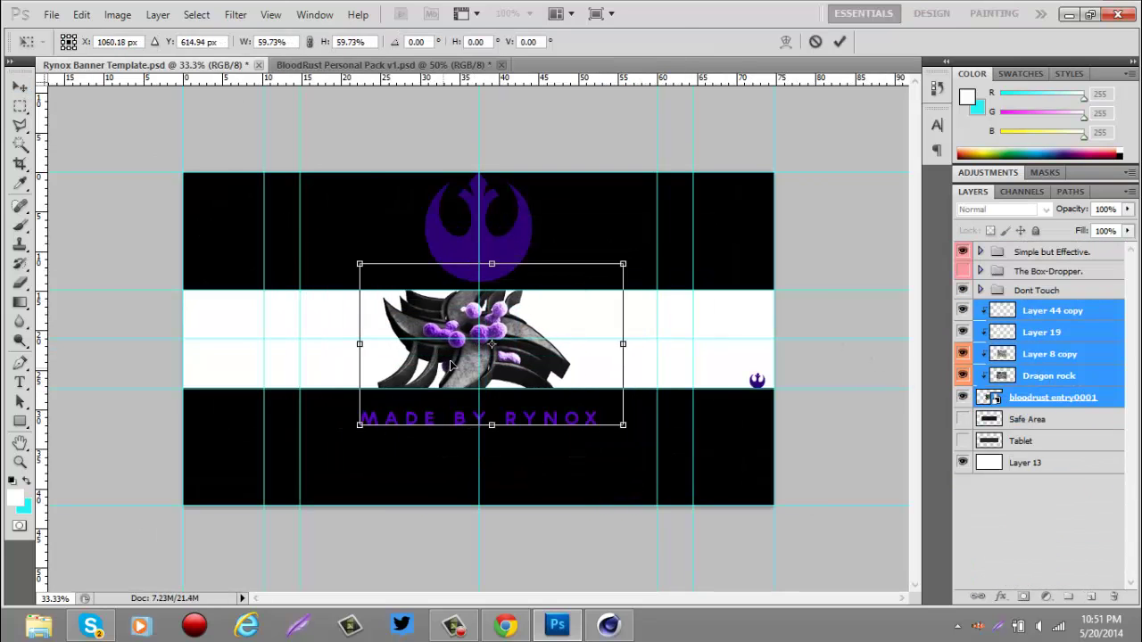
{"action": "key", "text": "Return"}
Step: Darken Layer 13's white band to black with Hue/Saturation Lightness -100, and add new Layer 20
{"action": "left_click", "coordinate": [1028, 579]}
{"action": "key", "text": "ctrl+u"}
{"action": "left_click_drag", "start_coordinate": [829, 251], "coordinate": [745, 251]}
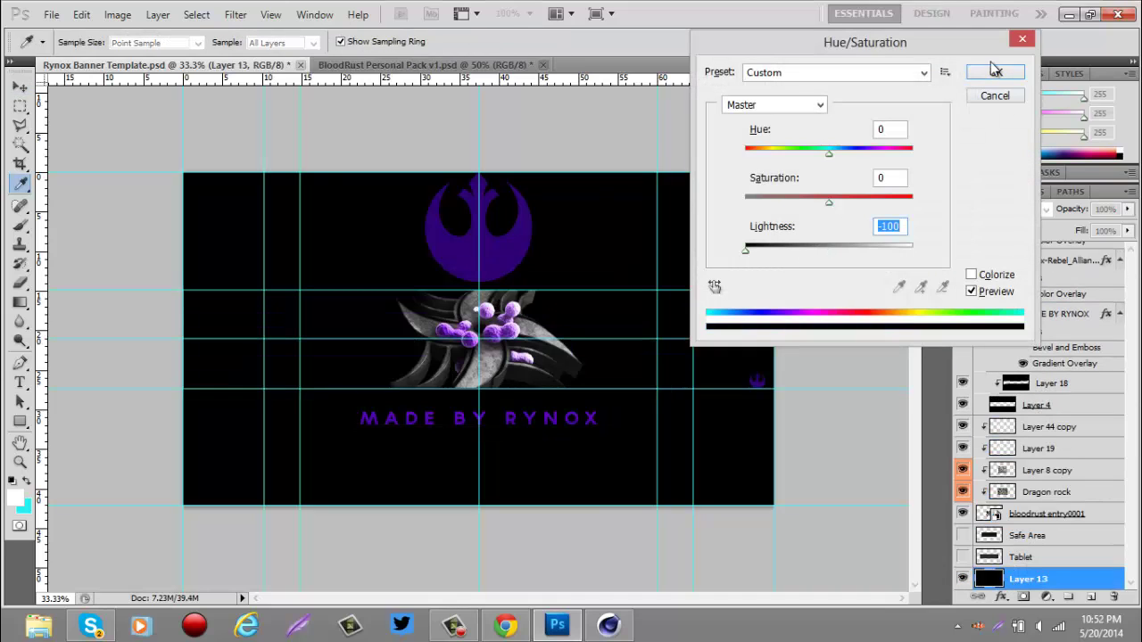
{"action": "left_click", "coordinate": [996, 72]}
{"action": "key", "text": "v"}
{"action": "left_click", "coordinate": [1020, 428]}
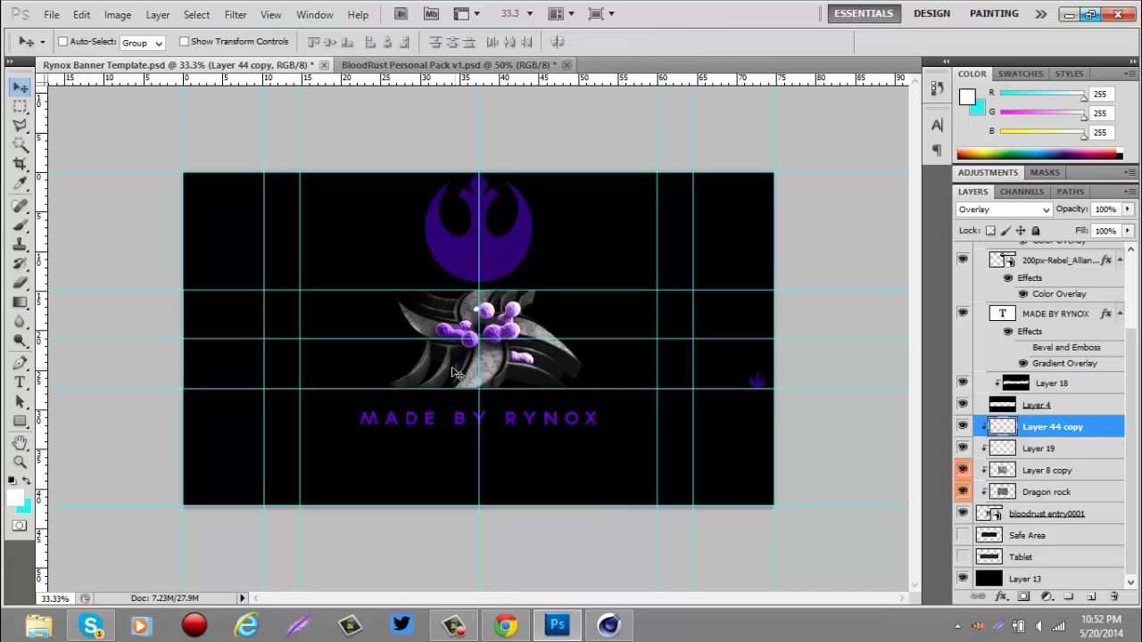
{"action": "left_click", "coordinate": [980, 535]}
{"action": "key", "text": "ctrl+shift+alt+n"}
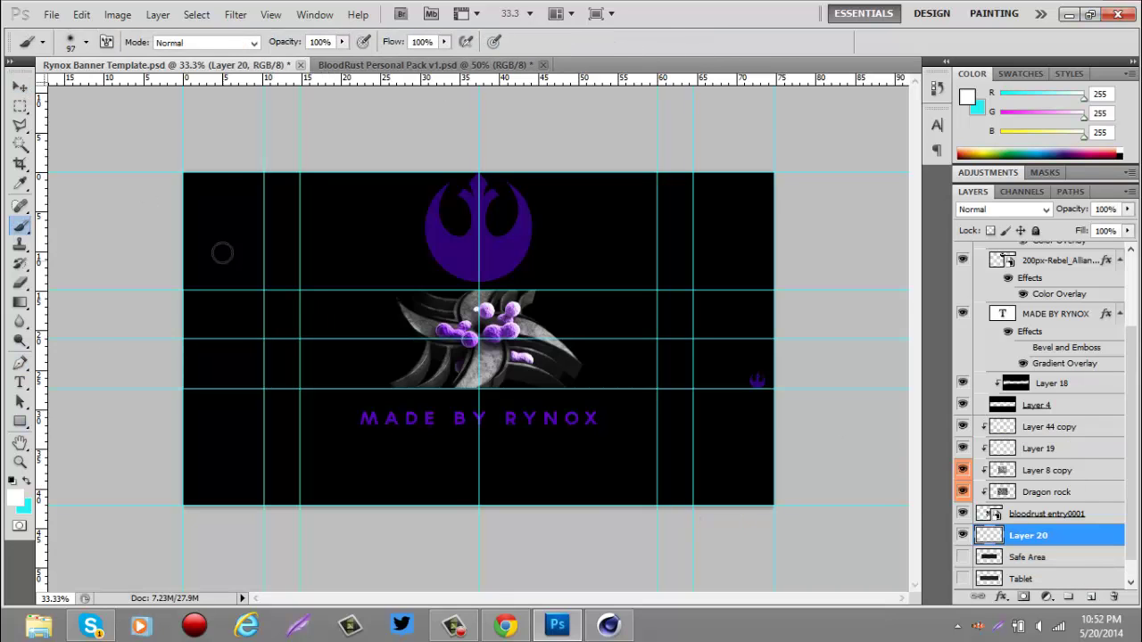
Step: Paint a soft white glow across the middle band on Layer 20, placed above the render layers
{"action": "right_click", "coordinate": [223, 254]}
{"action": "left_click_drag", "start_coordinate": [339, 339], "coordinate": [625, 339]}
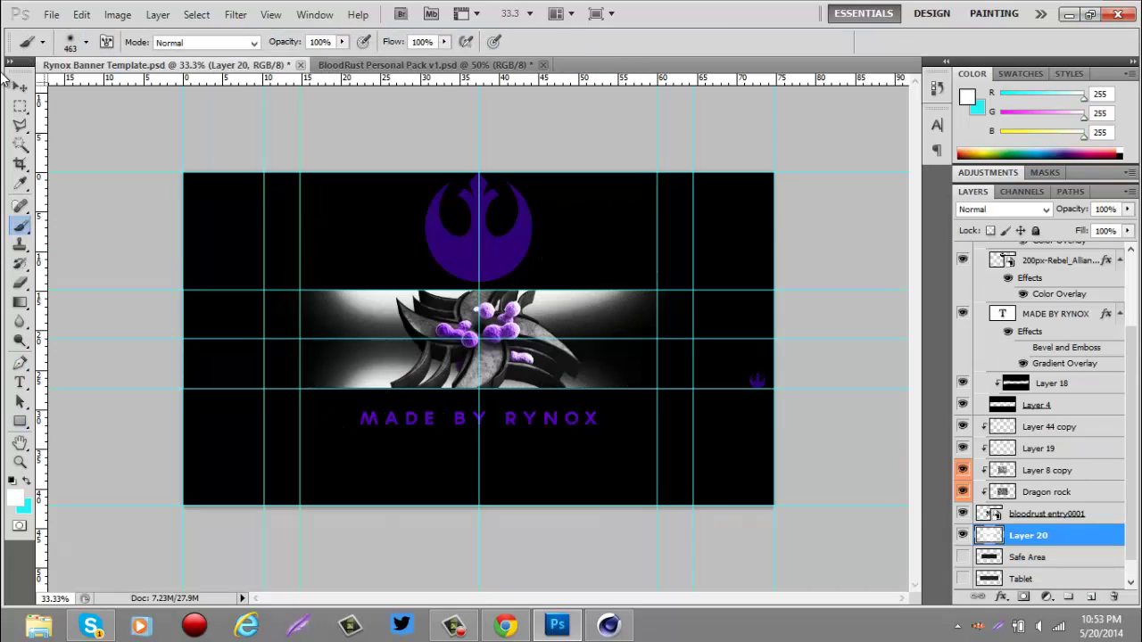
{"action": "left_click_drag", "start_coordinate": [1064, 529], "coordinate": [1062, 417]}
{"action": "left_click", "coordinate": [1053, 535]}
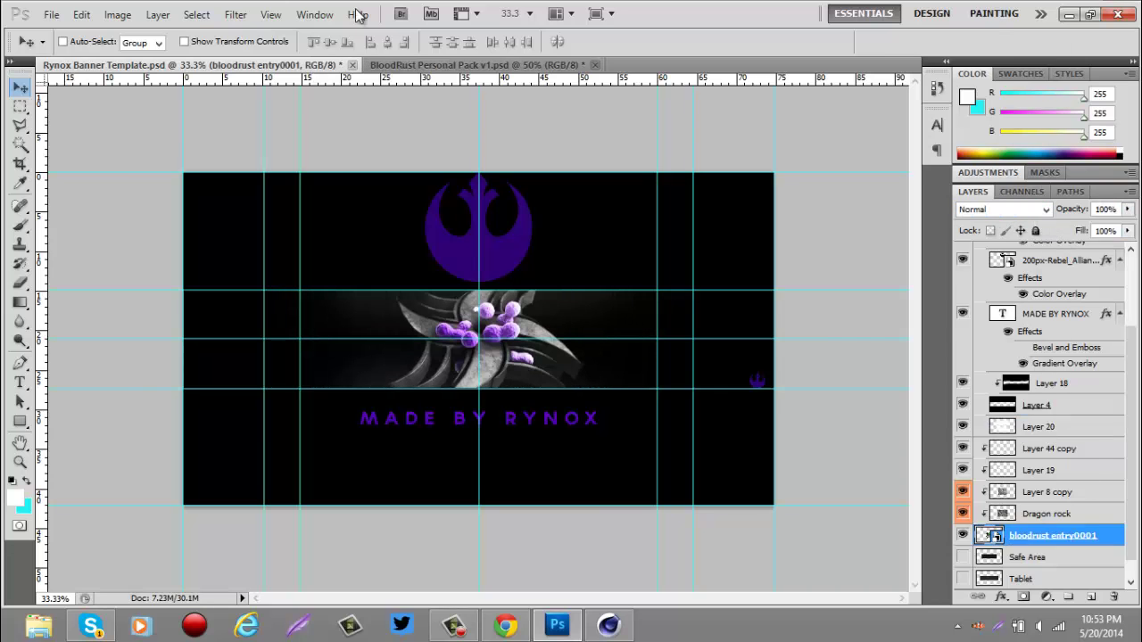
Step: Add the Black & White 3 texture, enlarged to fill the band, Normal blending at 13% opacity
{"action": "left_click", "coordinate": [473, 65]}
{"action": "left_click_drag", "start_coordinate": [1035, 387], "coordinate": [887, 502]}
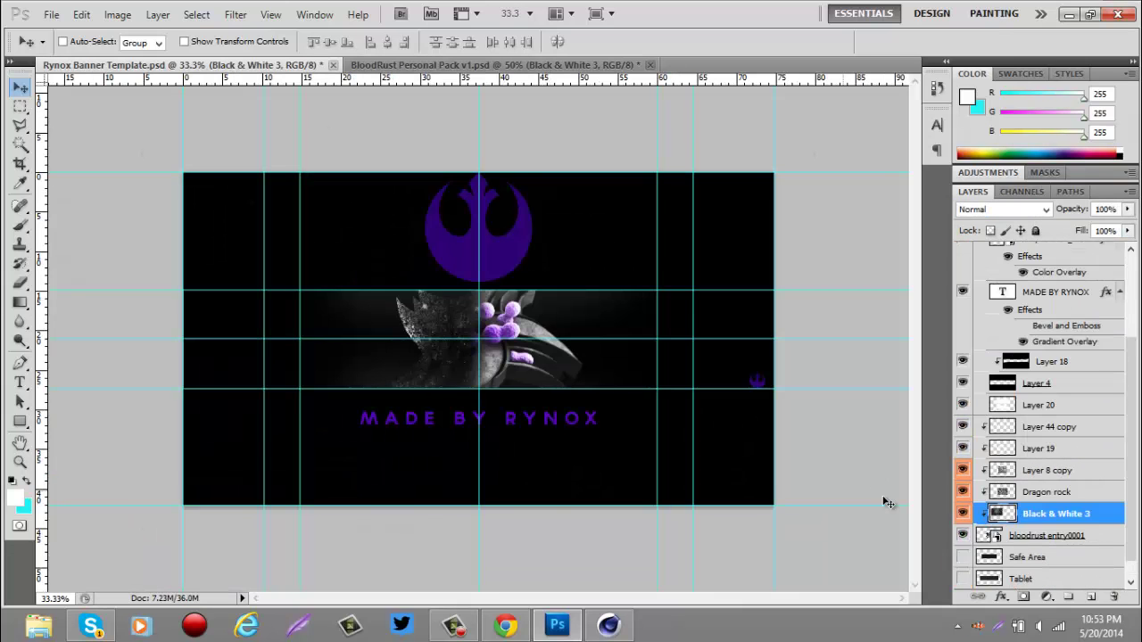
{"action": "key", "text": "ctrl+bracketleft"}
{"action": "key", "text": "ctrl+t"}
{"action": "left_click_drag", "start_coordinate": [805, 327], "coordinate": [786, 327]}
{"action": "left_click", "coordinate": [830, 42]}
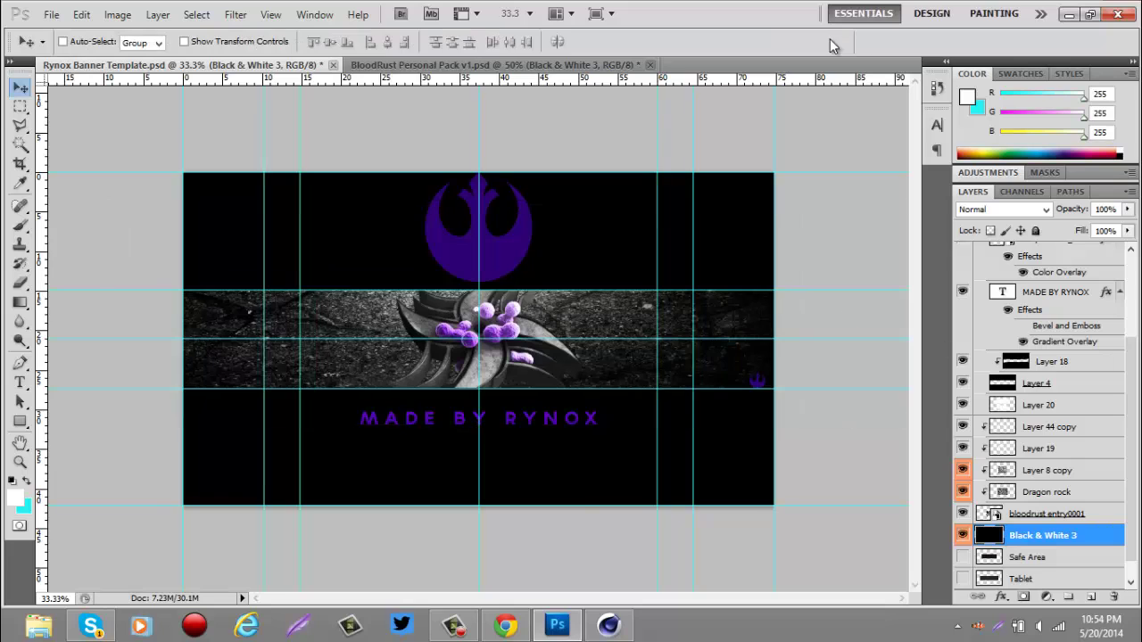
{"action": "left_click", "coordinate": [1028, 211]}
{"action": "left_click", "coordinate": [990, 9]}
{"action": "key", "text": "0"}
{"action": "key", "text": "0"}
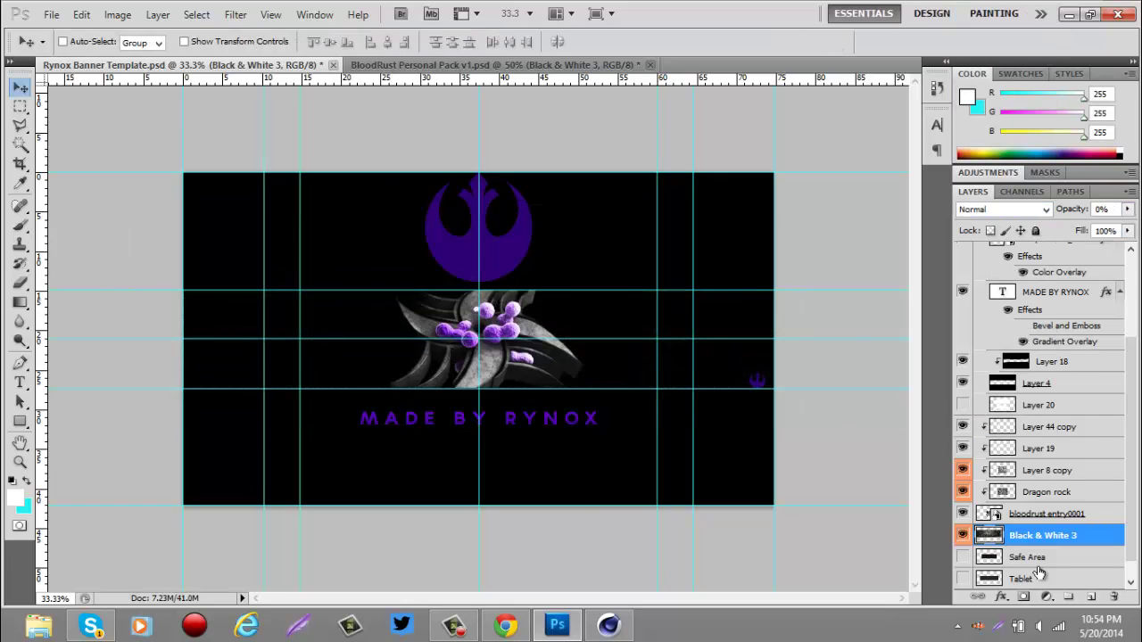
{"action": "left_click_drag", "start_coordinate": [1056, 232], "coordinate": [1053, 232]}
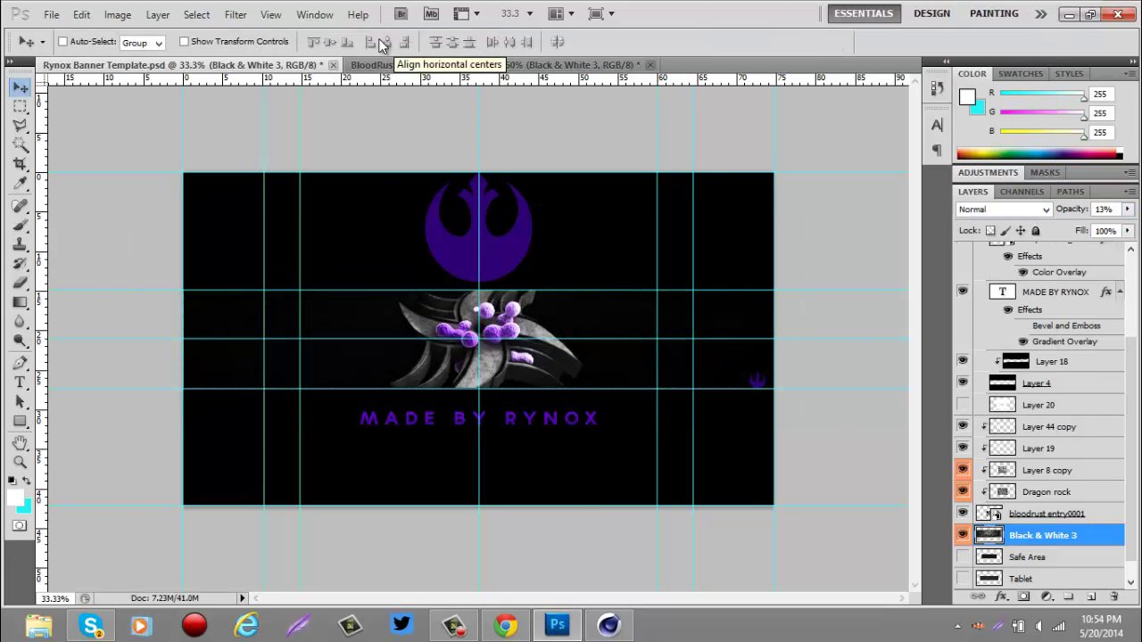
Step: Add the <3 texture stretched across the middle band at 6% opacity, higher in the stack
{"action": "left_click", "coordinate": [392, 64]}
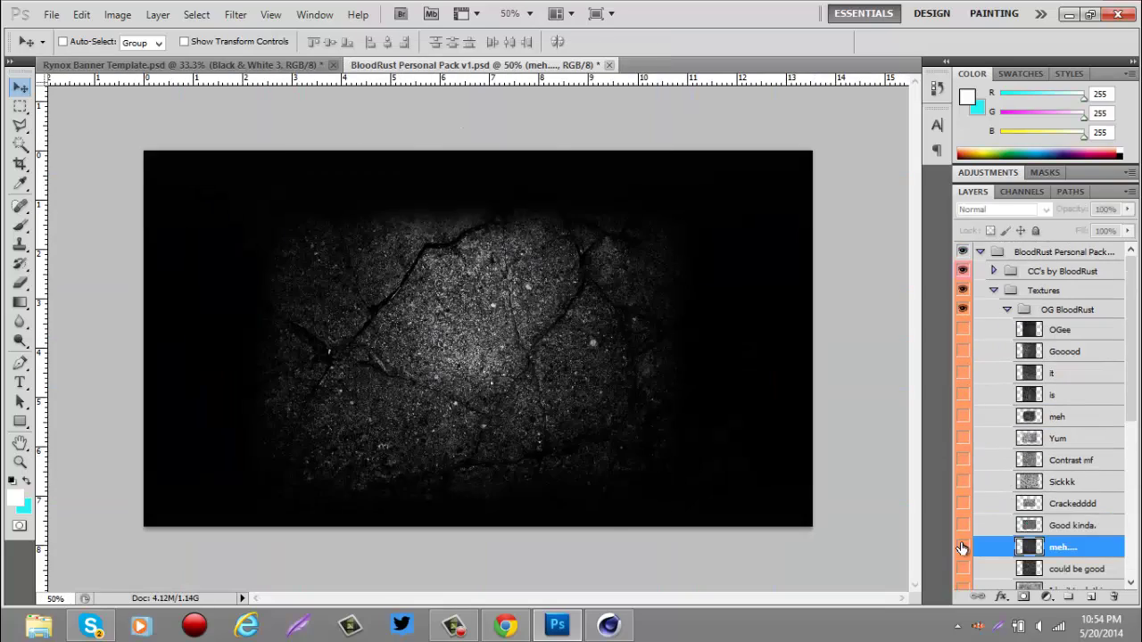
{"action": "scroll", "coordinate": [964, 446], "scroll_direction": "down", "scroll_amount": 3}
{"action": "left_click", "coordinate": [1053, 446]}
{"action": "left_click_drag", "start_coordinate": [375, 268], "coordinate": [198, 264]}
{"action": "key", "text": "ctrl+t"}
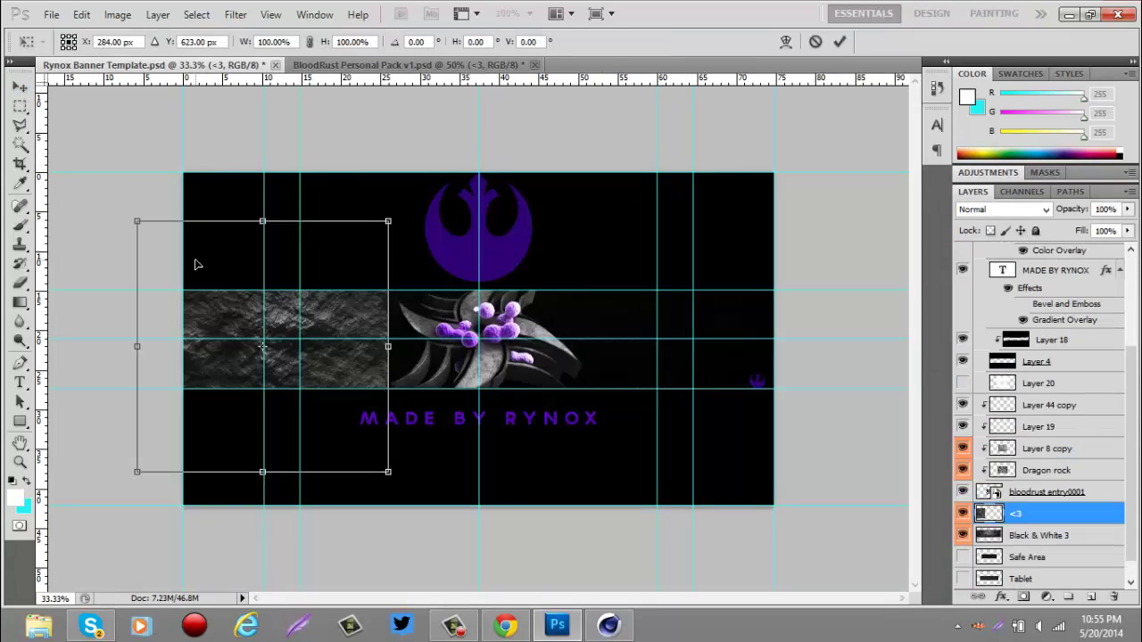
{"action": "left_click_drag", "start_coordinate": [388, 346], "coordinate": [777, 346]}
{"action": "key", "text": "Return"}
{"action": "left_click_drag", "start_coordinate": [1126, 208], "coordinate": [1049, 234]}
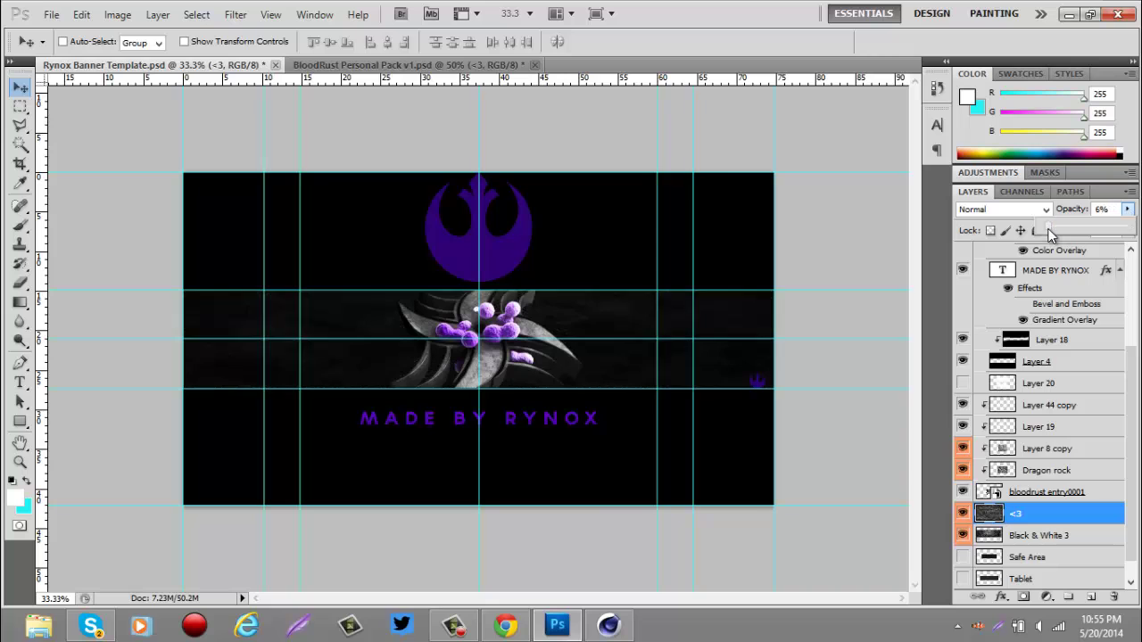
{"action": "left_click_drag", "start_coordinate": [1060, 518], "coordinate": [1035, 379]}
{"action": "key", "text": "ctrl+Tab"}
Step: Bring Sick Rope from the Stocks group into the banner, rotated across the left side
{"action": "left_click", "coordinate": [993, 290]}
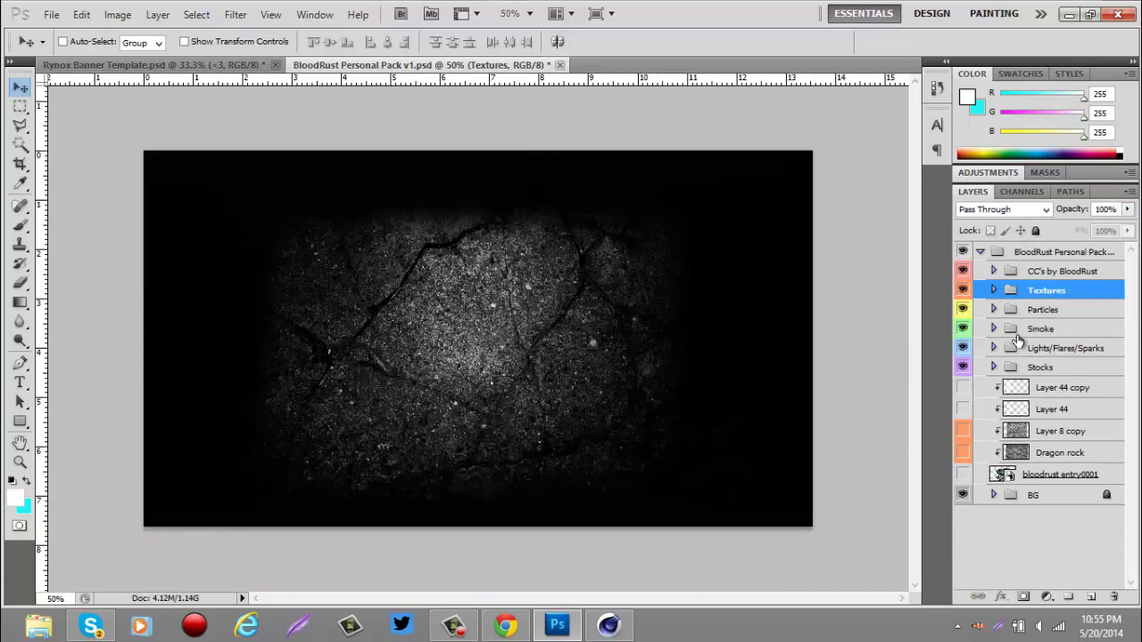
{"action": "left_click", "coordinate": [988, 308]}
{"action": "left_click", "coordinate": [993, 367]}
{"action": "left_click", "coordinate": [1044, 386]}
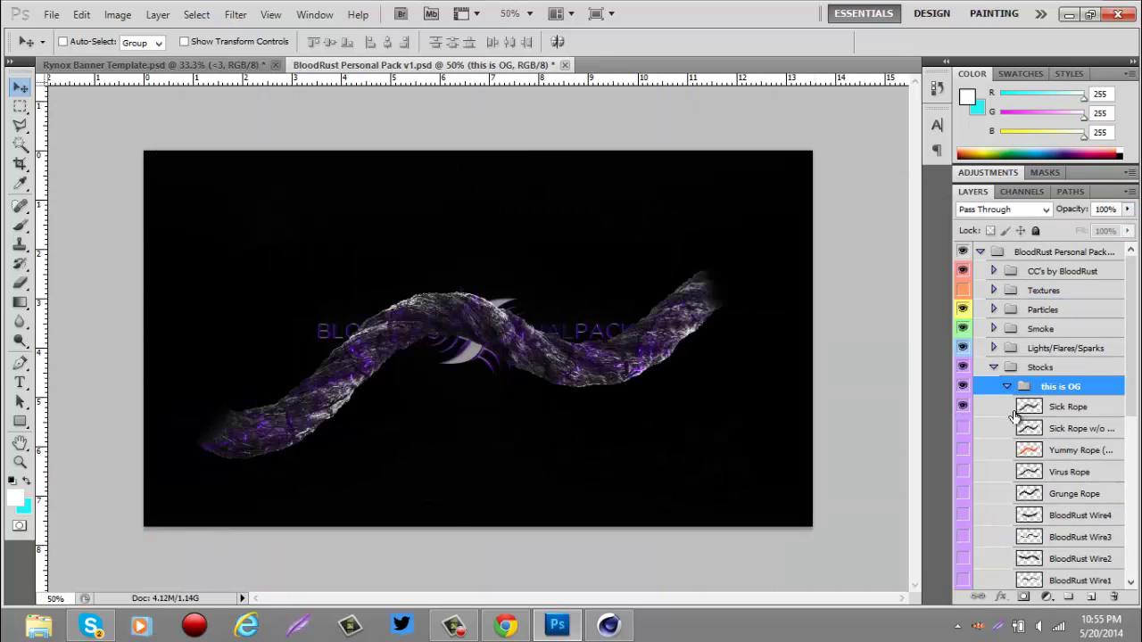
{"action": "left_click_drag", "start_coordinate": [1044, 405], "coordinate": [390, 379]}
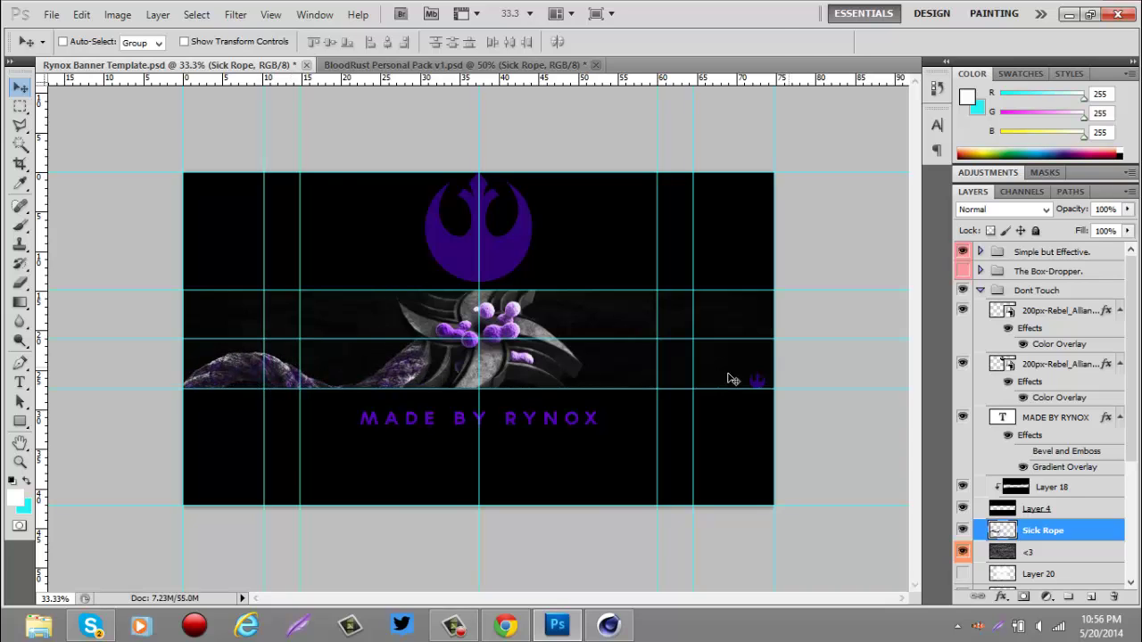
{"action": "key", "text": "ctrl+t"}
{"action": "left_click_drag", "start_coordinate": [54, 401], "coordinate": [14, 214]}
{"action": "key", "text": "Return"}
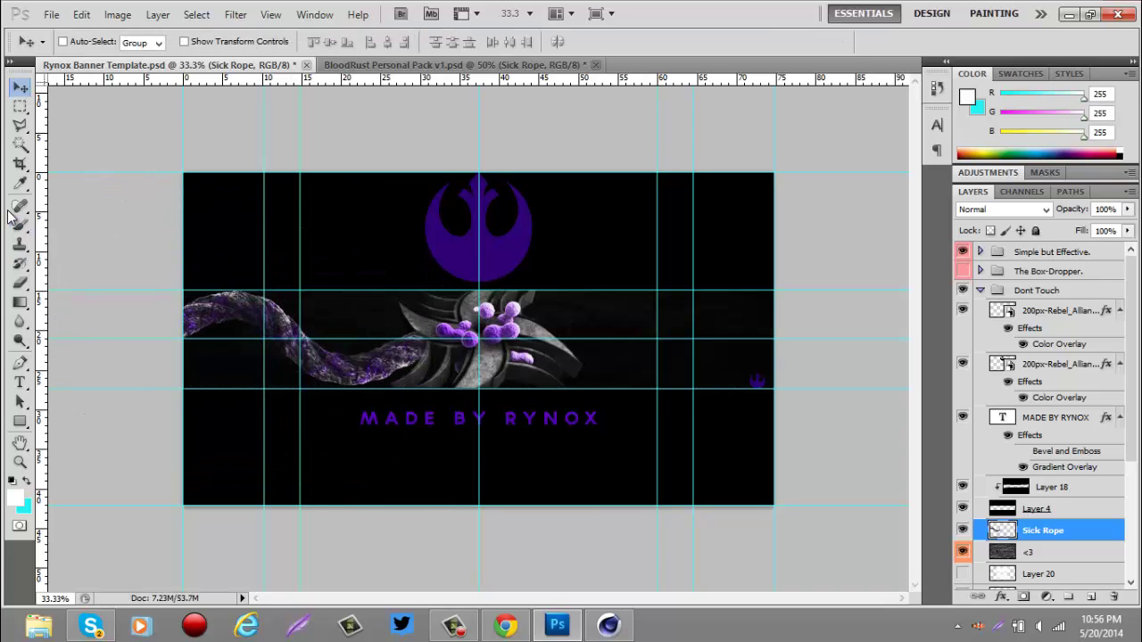
Step: Enlarge the eraser tip, then duplicate Sick Rope and rotate the copy about 170° onto the right side
{"action": "right_click", "coordinate": [68, 95]}
{"action": "left_click_drag", "start_coordinate": [53, 89], "coordinate": [107, 89]}
{"action": "key", "text": "Return"}
{"action": "right_click", "coordinate": [1042, 530]}
{"action": "left_click", "coordinate": [1050, 196]}
{"action": "key", "text": "Return"}
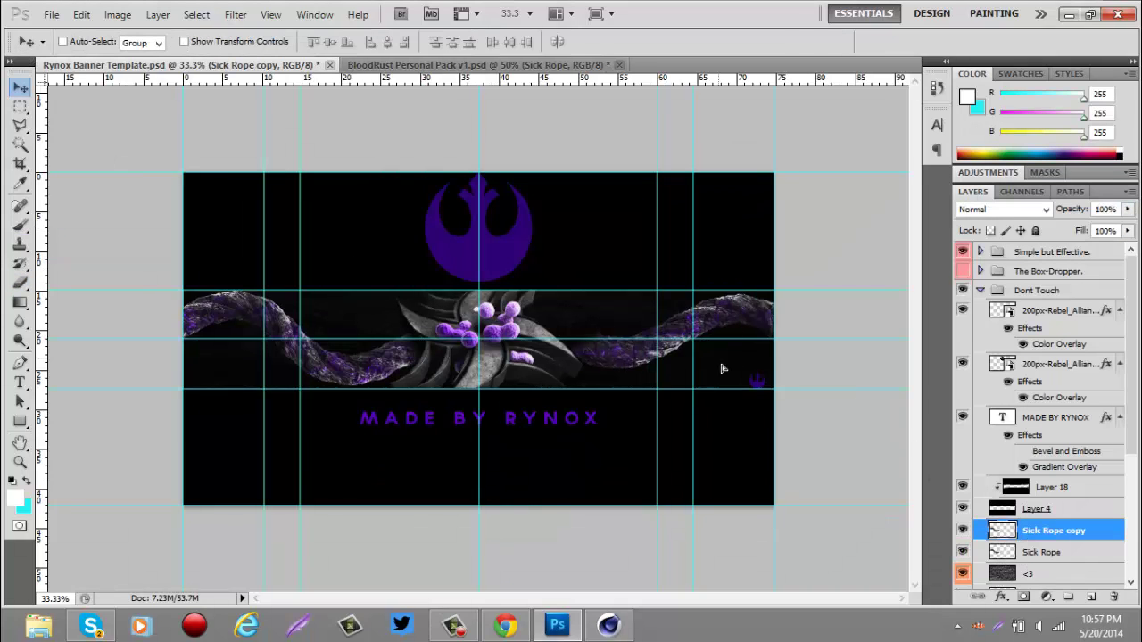
{"action": "key", "text": "ctrl+t"}
{"action": "mouse_move", "coordinate": [887, 368]}
{"action": "left_mouse_down"}
{"action": "mouse_move", "coordinate": [696, 424]}
{"action": "mouse_move", "coordinate": [624, 356]}
{"action": "left_mouse_up"}
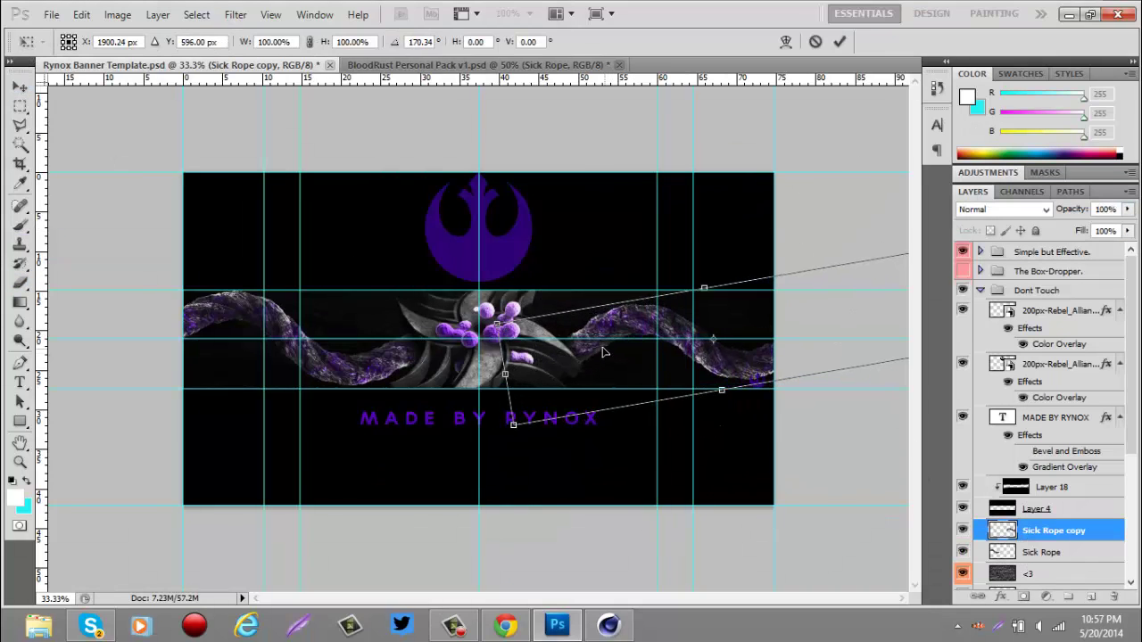
{"action": "key", "text": "Return"}
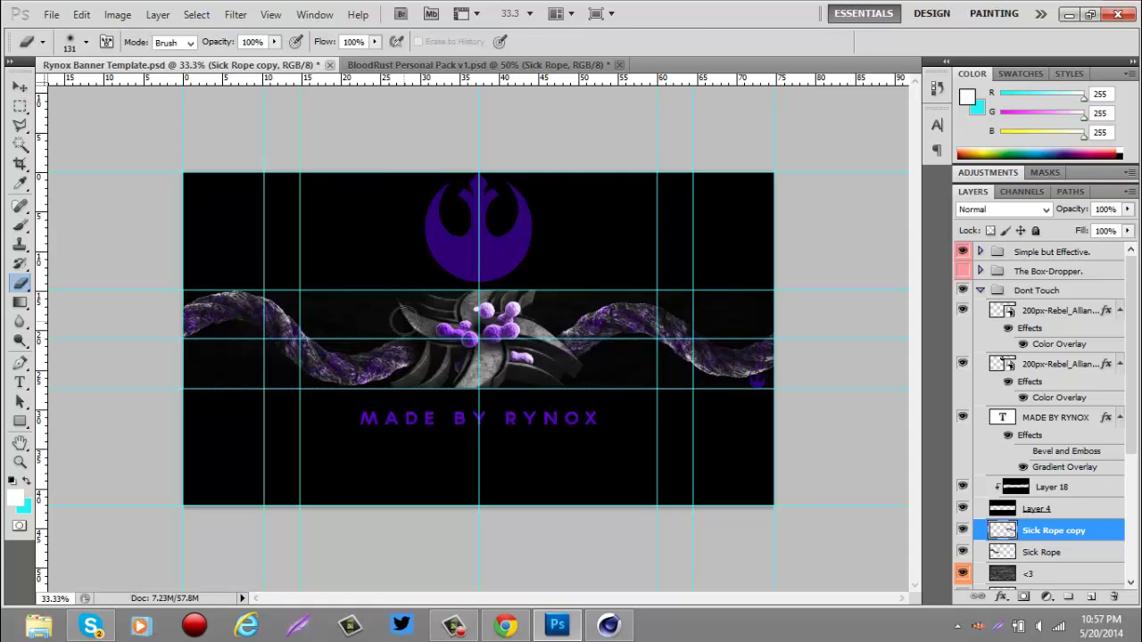
Step: Bring the Fiery af purple flames layer from the OG BloodRust lights group and lower its opacity
{"action": "key", "text": "v"}
{"action": "left_click", "coordinate": [473, 64]}
{"action": "left_click", "coordinate": [1006, 367]}
{"action": "left_click", "coordinate": [962, 409]}
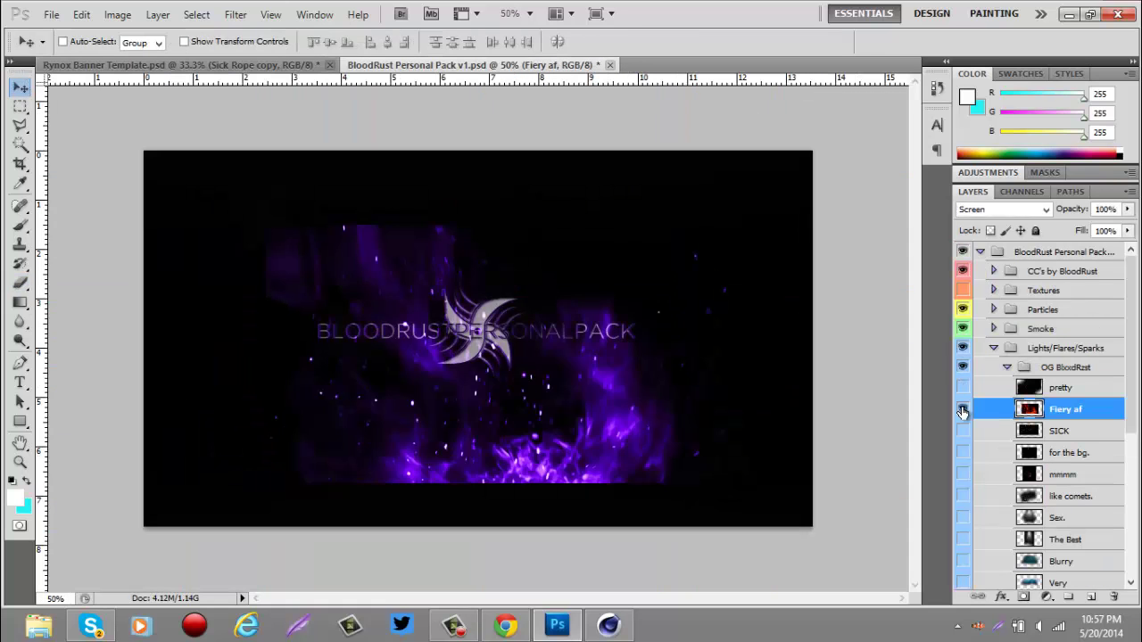
{"action": "left_click_drag", "start_coordinate": [1061, 410], "coordinate": [499, 348]}
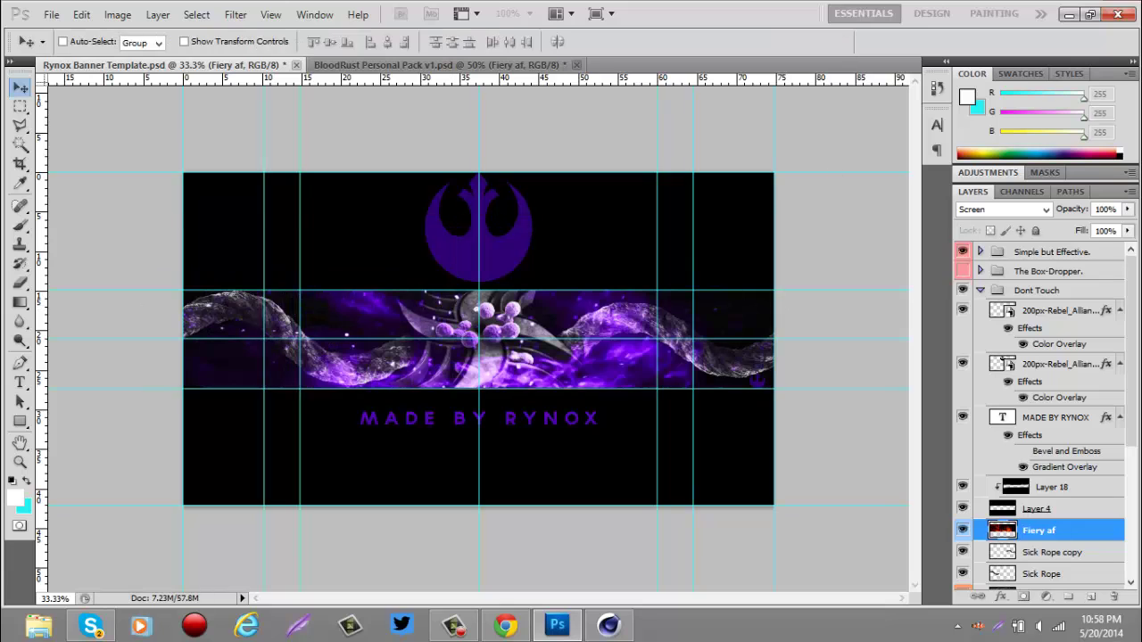
{"action": "key", "text": "ctrl+z"}
{"action": "left_click_drag", "start_coordinate": [1127, 209], "coordinate": [1067, 230]}
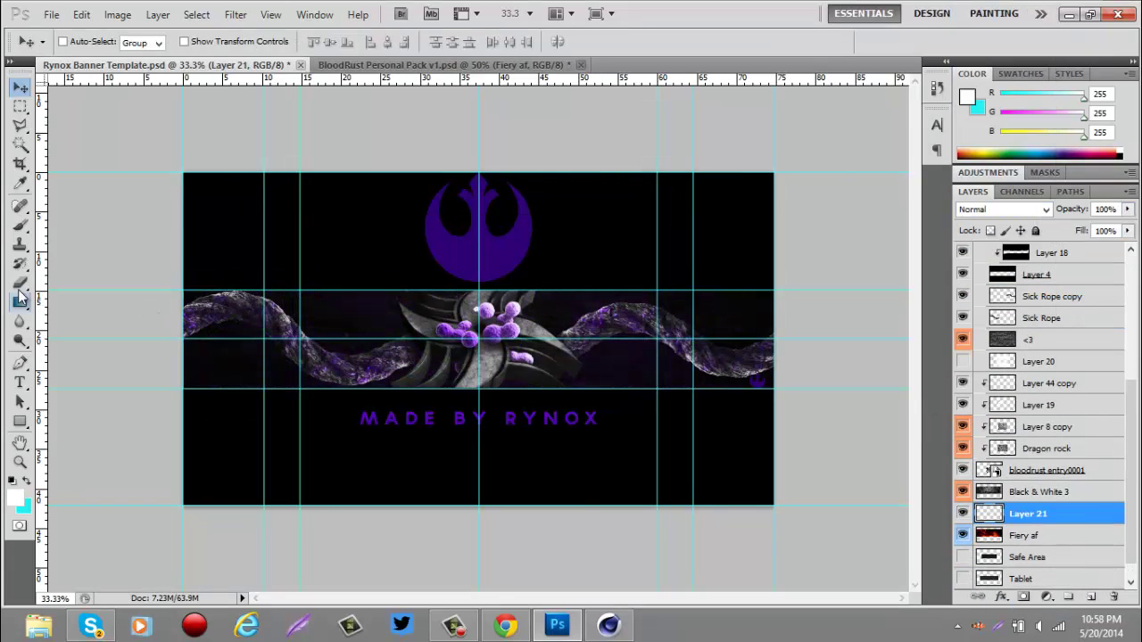
Step: Set the brush colour to black and try moving Layer 21 above the ropes, then undo it
{"action": "key", "text": "b"}
{"action": "left_click", "coordinate": [15, 497]}
{"action": "left_click", "coordinate": [1111, 186]}
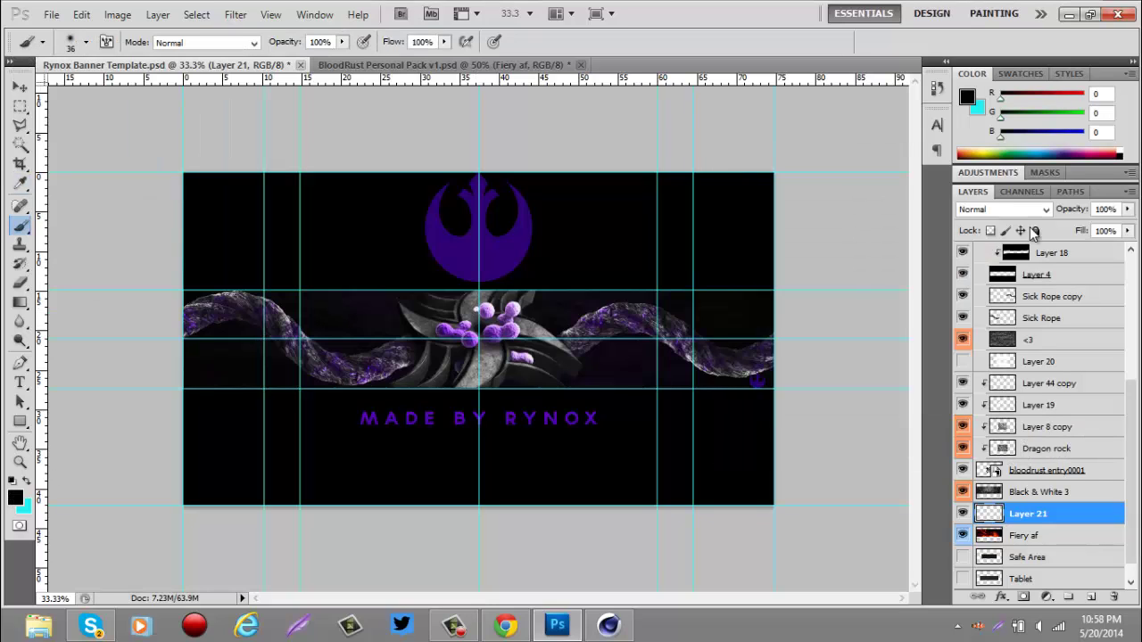
{"action": "left_click_drag", "start_coordinate": [948, 504], "coordinate": [972, 287]}
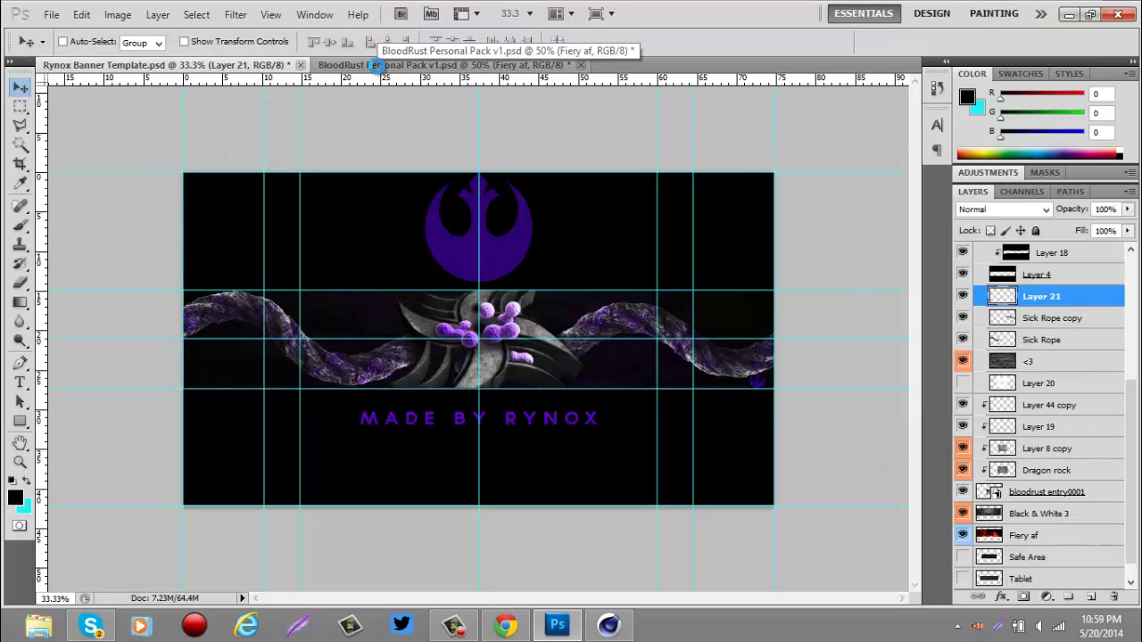
{"action": "key", "text": "ctrl+z"}
{"action": "left_click", "coordinate": [1004, 208]}
{"action": "key", "text": "ctrl+Tab"}
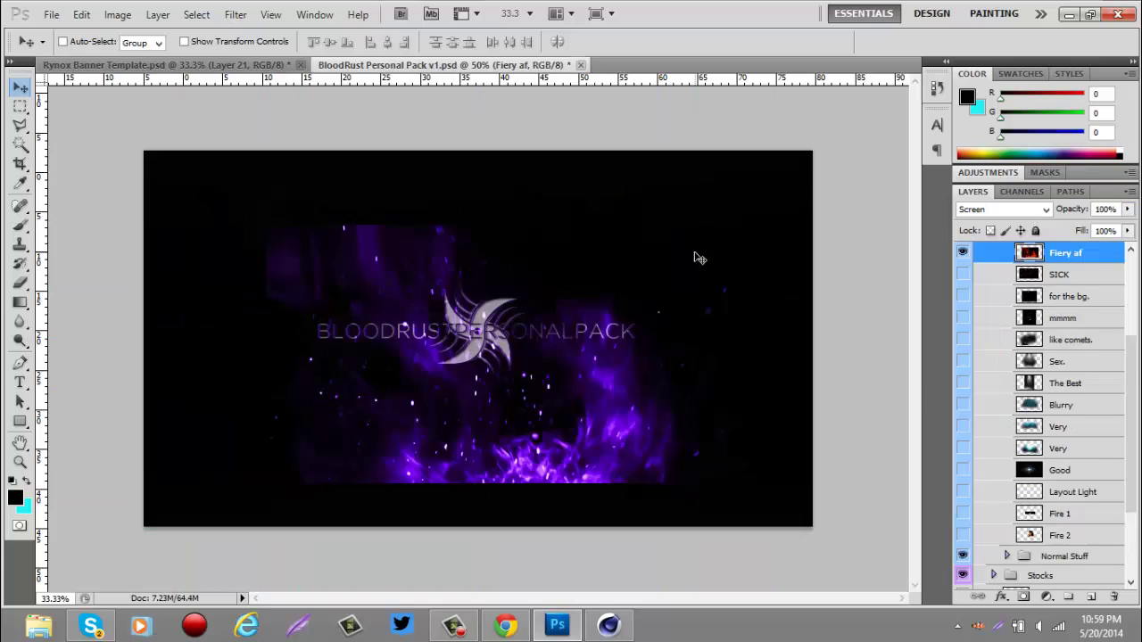
Step: Add the Very glow layer just below Layer 4 at 45% opacity
{"action": "left_click_drag", "start_coordinate": [1057, 426], "coordinate": [319, 300]}
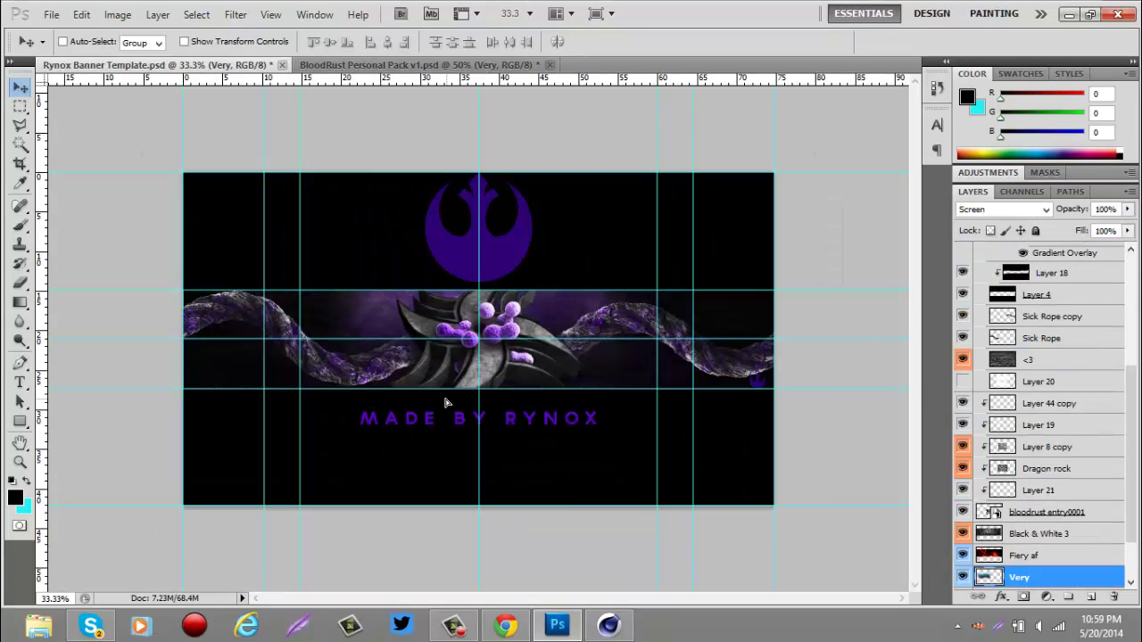
{"action": "left_click_drag", "start_coordinate": [1026, 577], "coordinate": [1026, 305]}
{"action": "left_click_drag", "start_coordinate": [1127, 208], "coordinate": [1061, 234]}
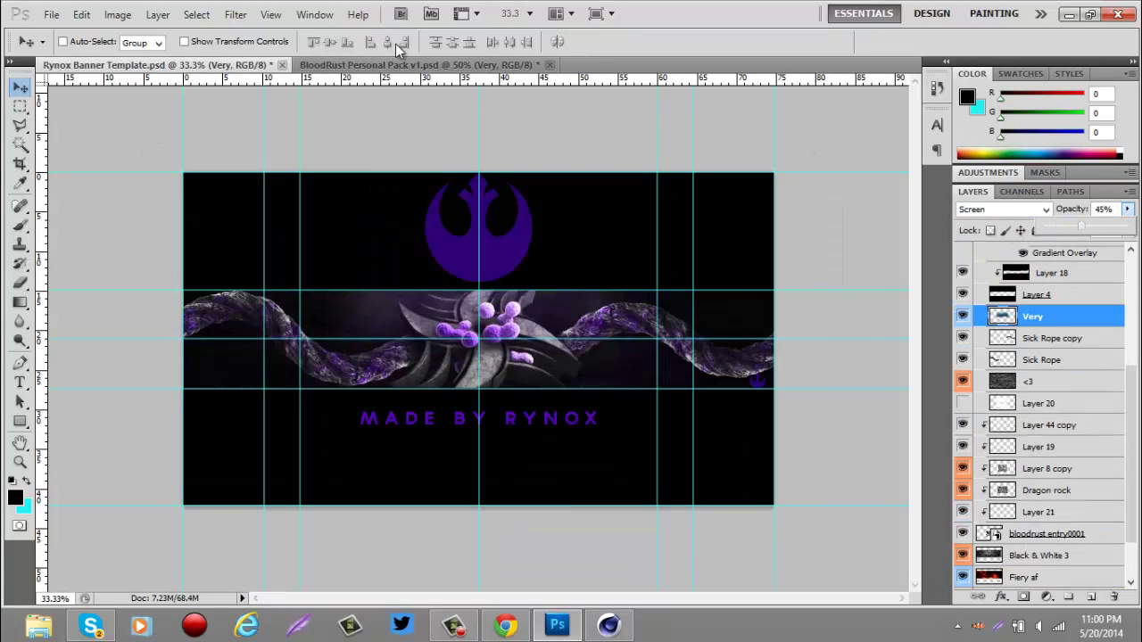
{"action": "left_click", "coordinate": [420, 65]}
{"action": "left_click", "coordinate": [1006, 367]}
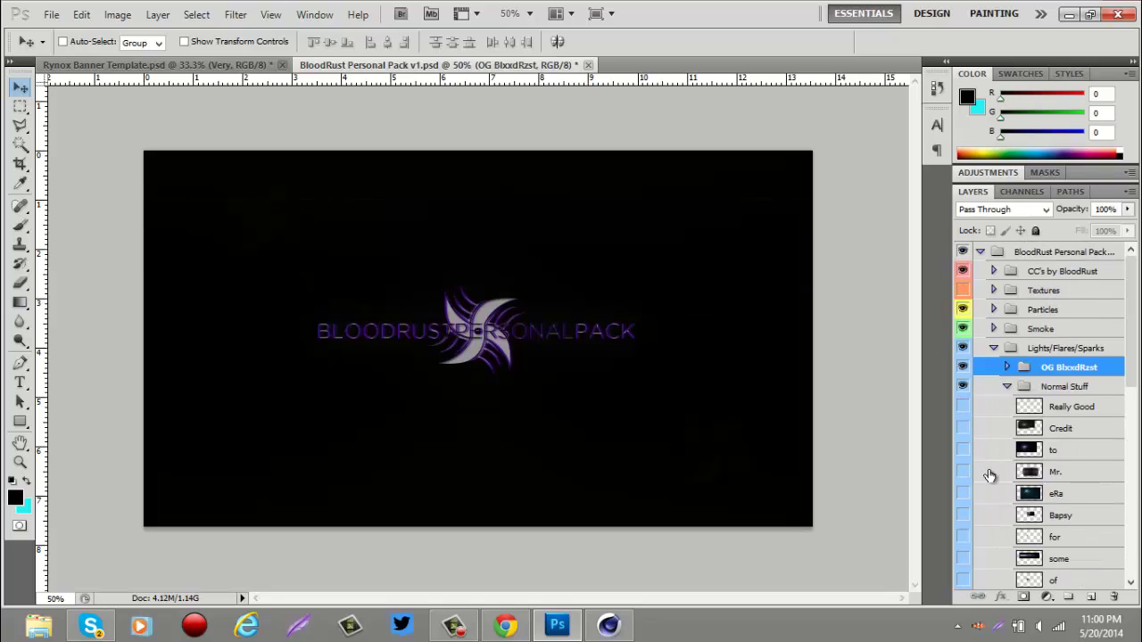
Step: Preview a flare layer, then try placing the Vintage texture in the banner and remove it
{"action": "left_click", "coordinate": [962, 494]}
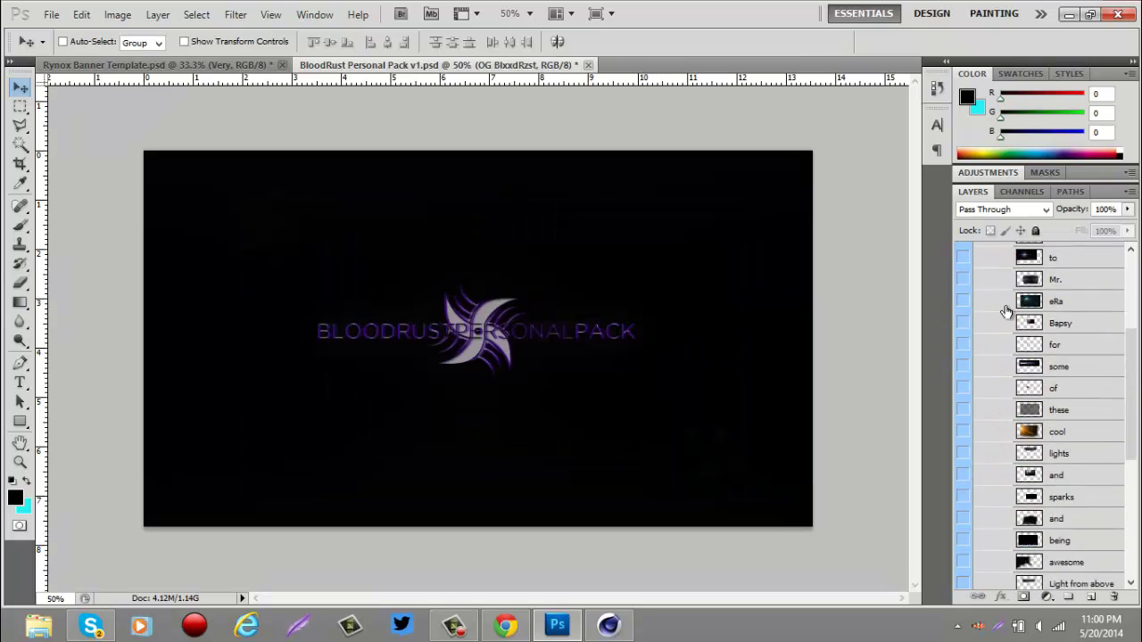
{"action": "left_click", "coordinate": [993, 348]}
{"action": "scroll", "coordinate": [1038, 441], "scroll_direction": "down", "scroll_amount": 1}
{"action": "scroll", "coordinate": [964, 473], "scroll_direction": "down", "scroll_amount": 3}
{"action": "scroll", "coordinate": [965, 479], "scroll_direction": "down", "scroll_amount": 2}
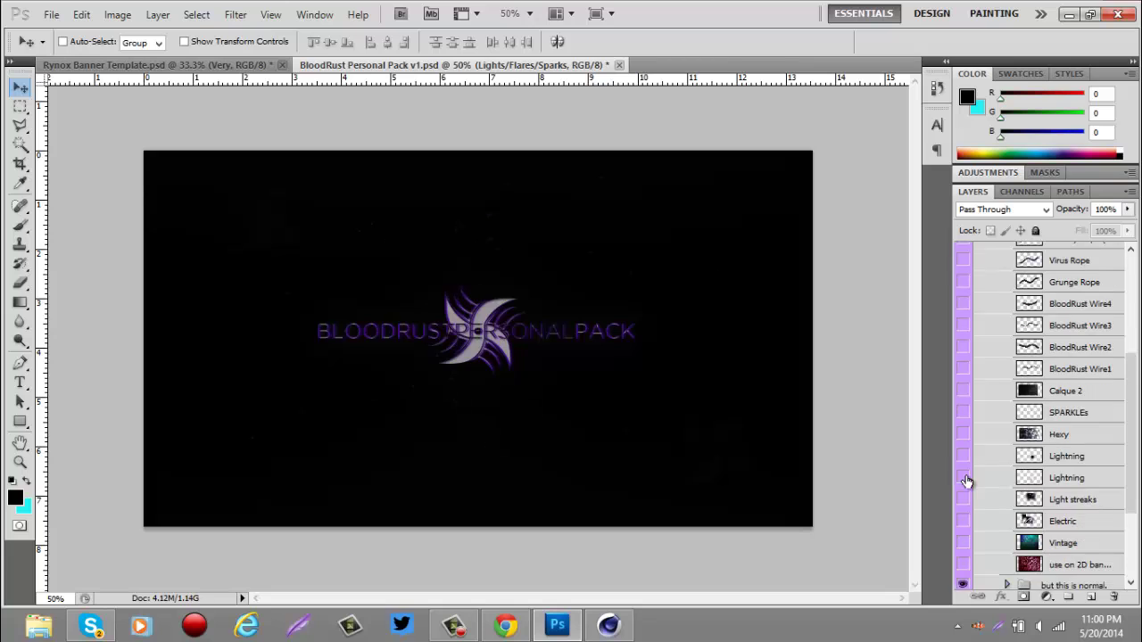
{"action": "left_click", "coordinate": [1035, 505]}
{"action": "left_click_drag", "start_coordinate": [1035, 505], "coordinate": [357, 339]}
{"action": "key", "text": "ctrl+t"}
{"action": "key", "text": "Return"}
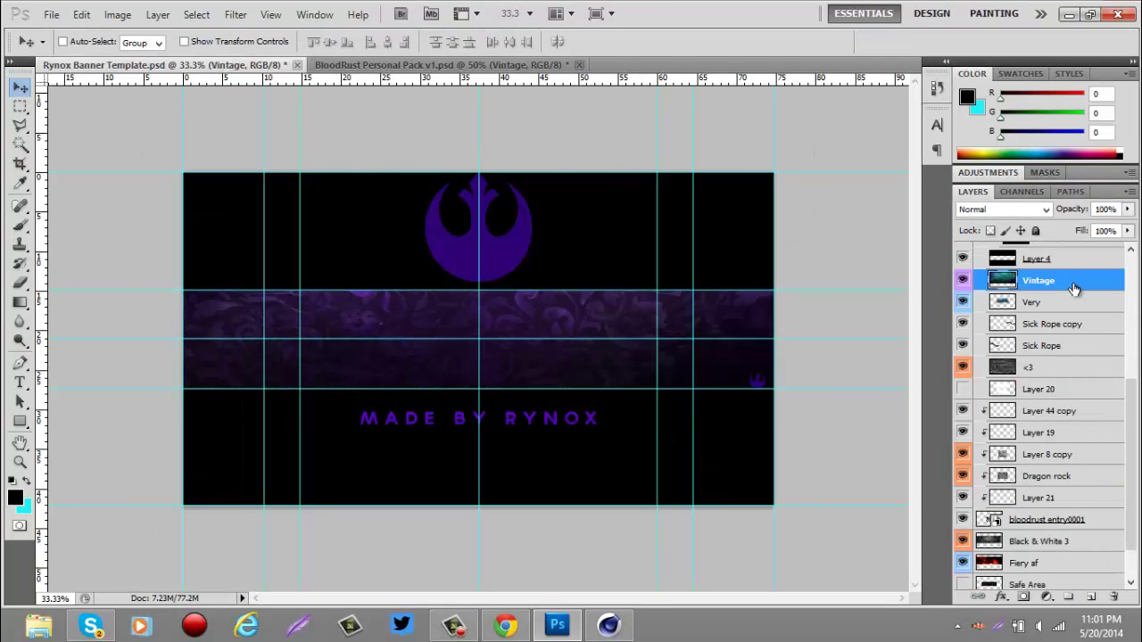
{"action": "key", "text": "Delete"}
Step: Place the Vintage texture under Black & White 3 and widen it across the band
{"action": "left_click", "coordinate": [998, 404]}
{"action": "left_click", "coordinate": [1040, 568]}
{"action": "scroll", "coordinate": [1017, 541], "scroll_direction": "down", "scroll_amount": 3}
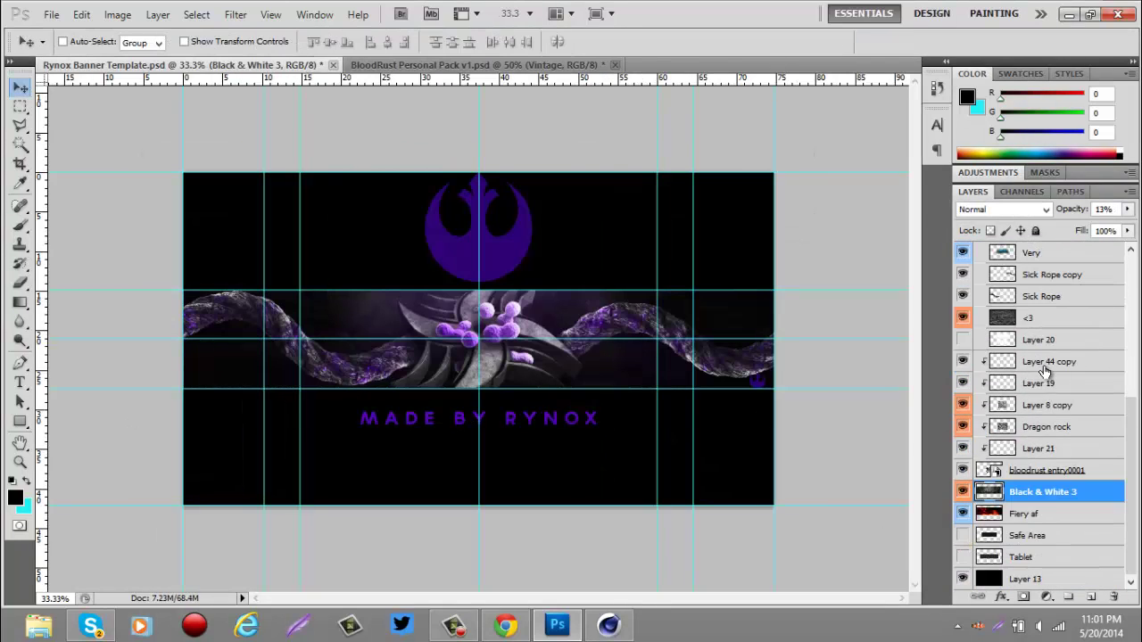
{"action": "left_click", "coordinate": [473, 64]}
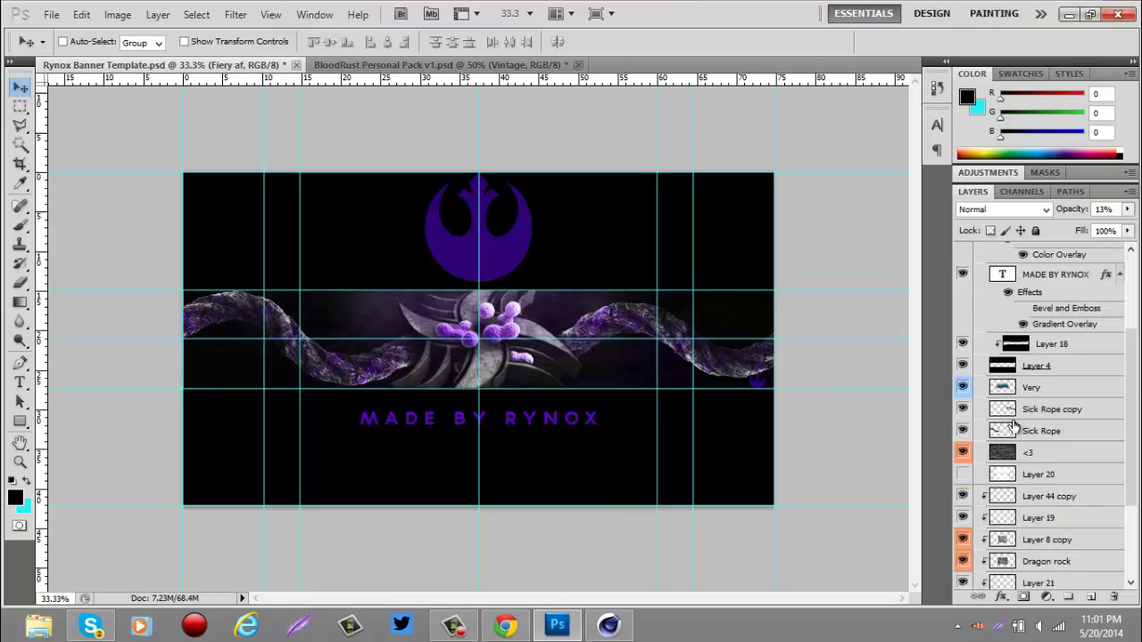
{"action": "mouse_move", "coordinate": [1026, 497]}
{"action": "left_mouse_down"}
{"action": "mouse_move", "coordinate": [443, 327]}
{"action": "mouse_move", "coordinate": [776, 328]}
{"action": "left_mouse_up"}
{"action": "key", "text": "ctrl+t"}
{"action": "key", "text": "Return"}
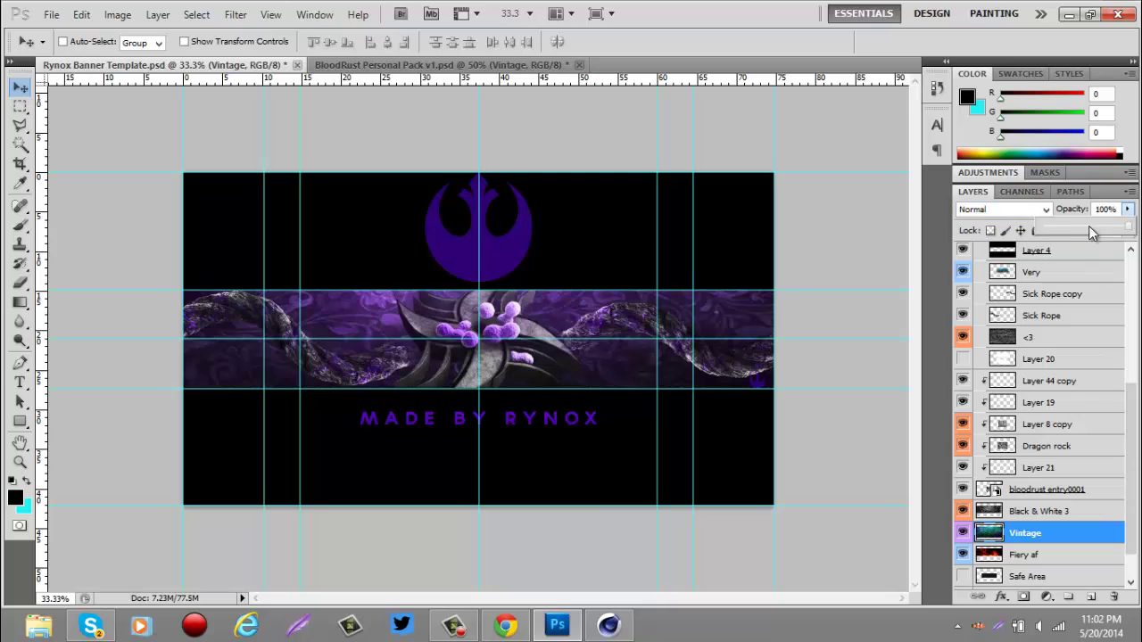
Step: Try the splash. layer in the banner, undo it, and lower the rebel logo copy's opacity
{"action": "key", "text": "ctrl+Tab"}
{"action": "left_click", "coordinate": [1006, 409]}
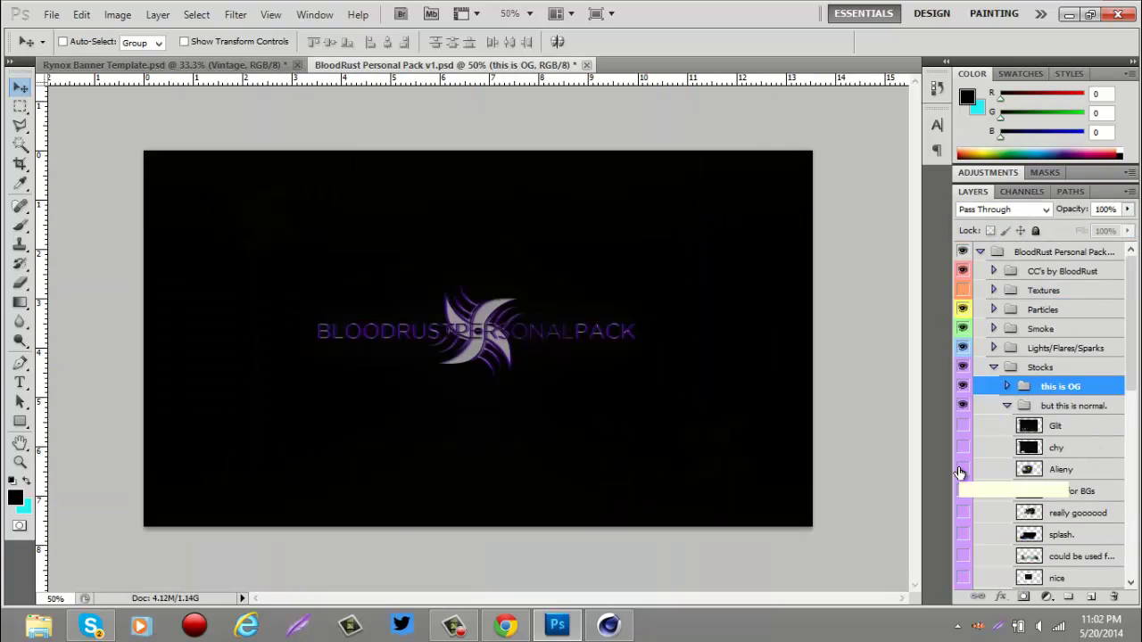
{"action": "scroll", "coordinate": [981, 419], "scroll_direction": "down", "scroll_amount": 3}
{"action": "left_click", "coordinate": [966, 420]}
{"action": "left_click_drag", "start_coordinate": [1028, 420], "coordinate": [581, 406]}
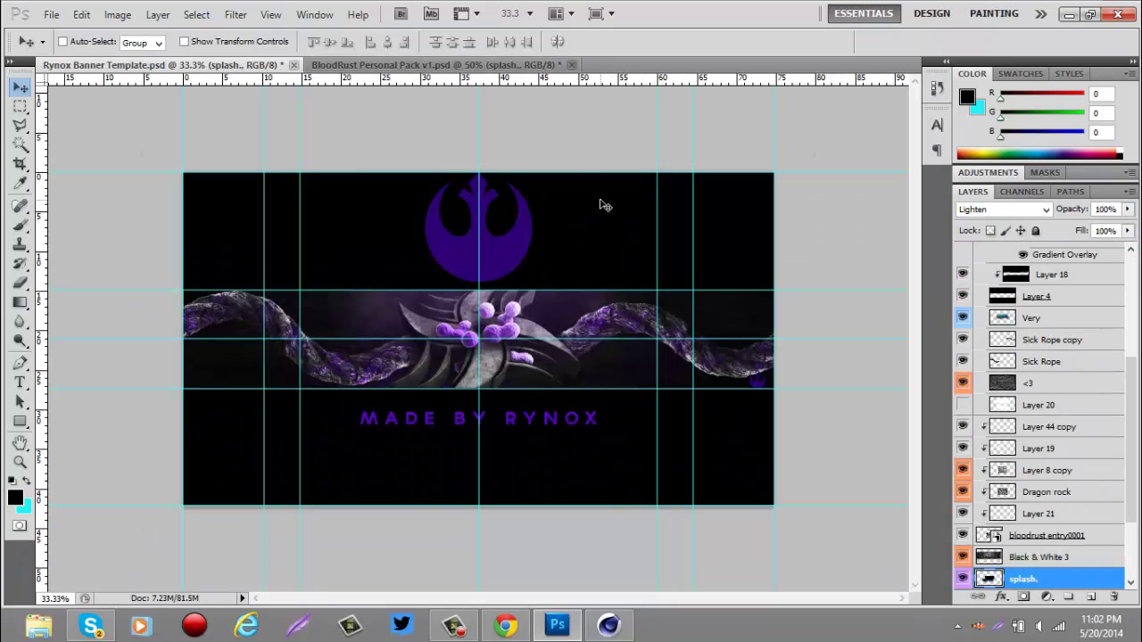
{"action": "key", "text": "ctrl+z"}
{"action": "left_click_drag", "start_coordinate": [1127, 209], "coordinate": [1021, 235]}
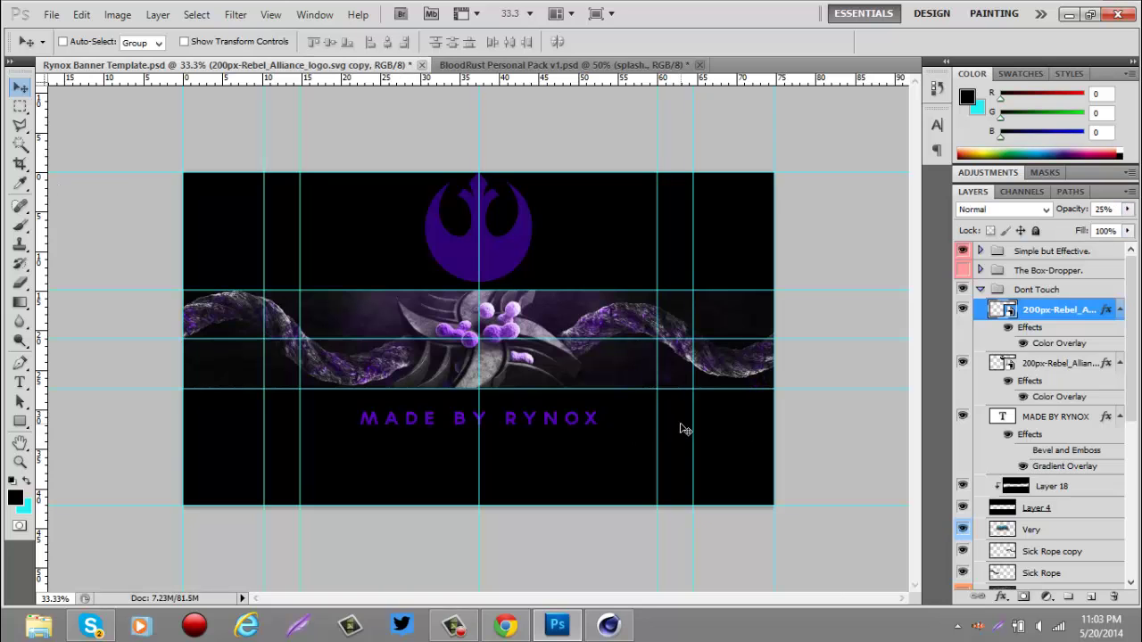
Step: Bring the Opacity 5% smoke layer from the pack's Smoke group into the banner
{"action": "left_click", "coordinate": [1031, 529]}
{"action": "left_click", "coordinate": [562, 64]}
{"action": "left_click", "coordinate": [1044, 384]}
{"action": "left_click", "coordinate": [1006, 347]}
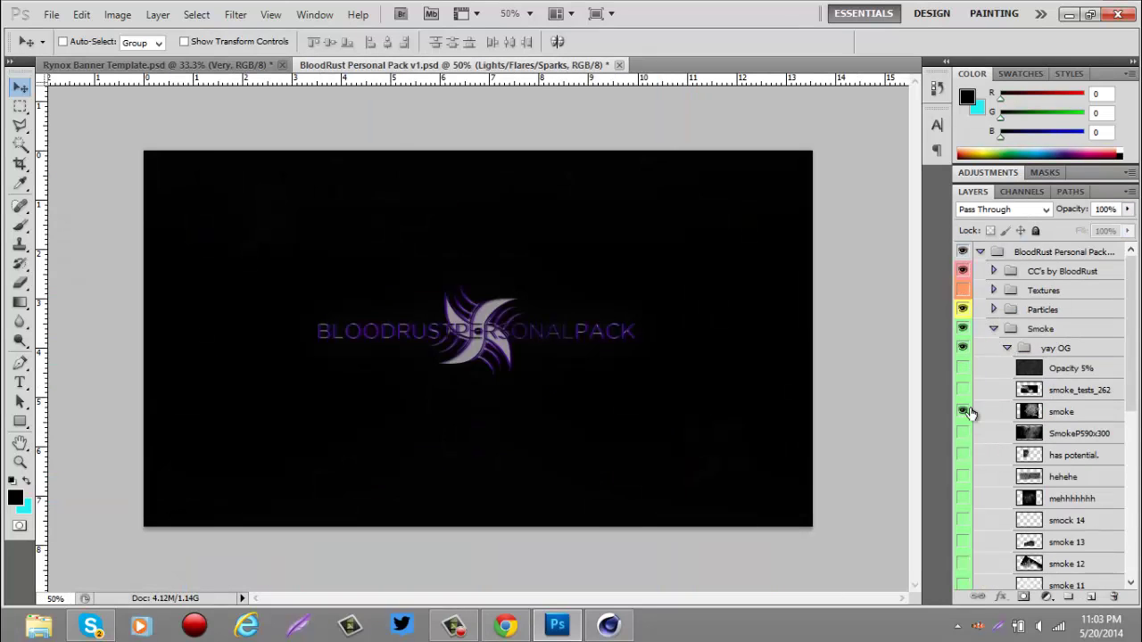
{"action": "scroll", "coordinate": [970, 412], "scroll_direction": "down", "scroll_amount": 3}
{"action": "scroll", "coordinate": [970, 374], "scroll_direction": "down", "scroll_amount": 5}
{"action": "scroll", "coordinate": [970, 375], "scroll_direction": "up", "scroll_amount": 5}
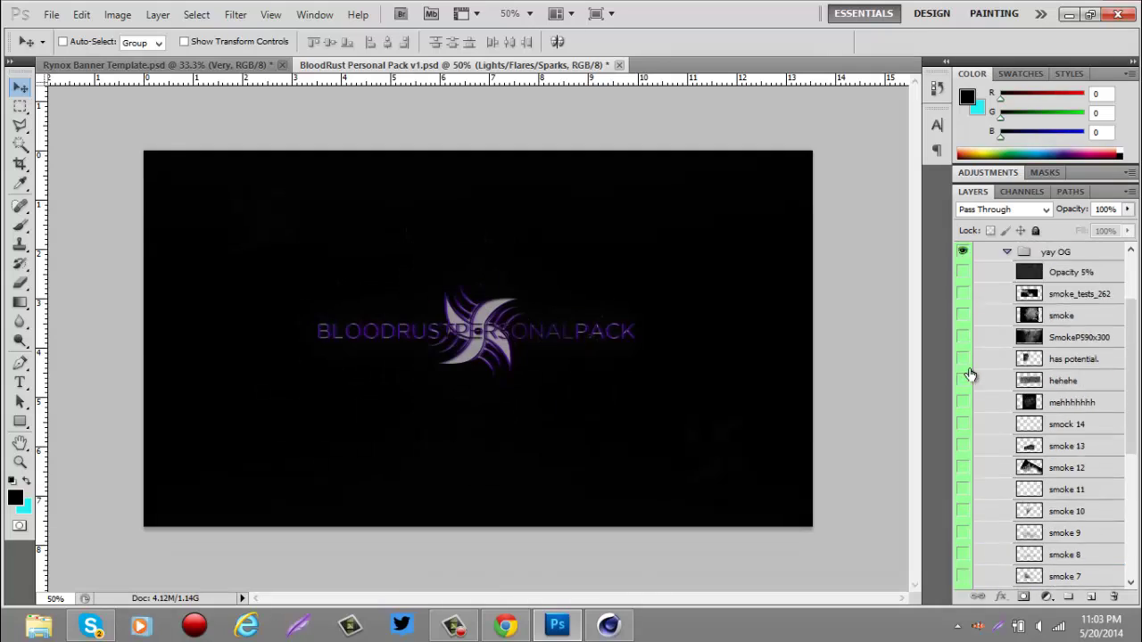
{"action": "scroll", "coordinate": [970, 375], "scroll_direction": "up", "scroll_amount": 3}
{"action": "mouse_move", "coordinate": [1035, 373]}
{"action": "left_mouse_down"}
{"action": "mouse_move", "coordinate": [633, 385]}
{"action": "mouse_move", "coordinate": [1076, 533]}
{"action": "left_mouse_up"}
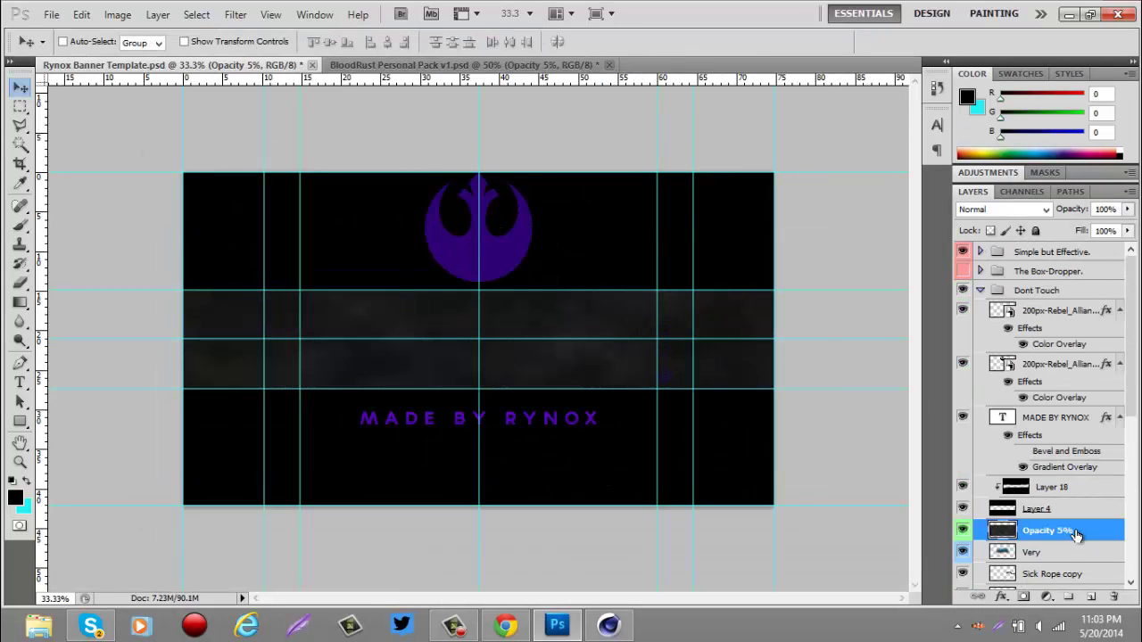
{"action": "left_click", "coordinate": [1053, 486]}
Step: Add and resize the dust layer, placing 'by me' below Very at 21% opacity
{"action": "left_click", "coordinate": [555, 66]}
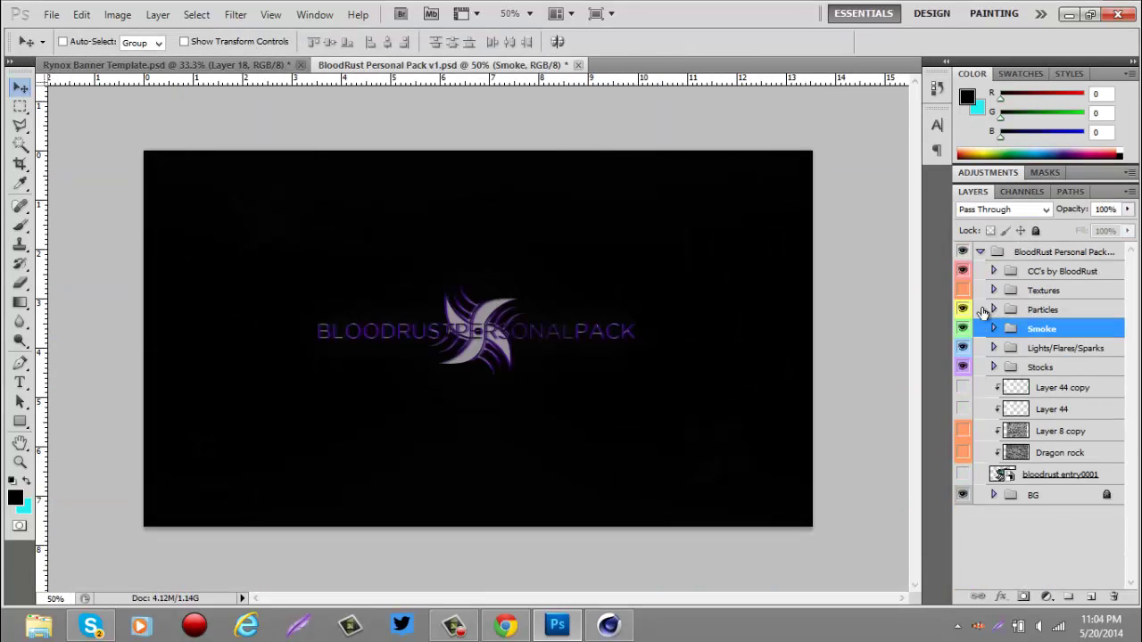
{"action": "left_click_drag", "start_coordinate": [1035, 268], "coordinate": [674, 330]}
{"action": "key", "text": "ctrl+t"}
{"action": "key", "text": "Return"}
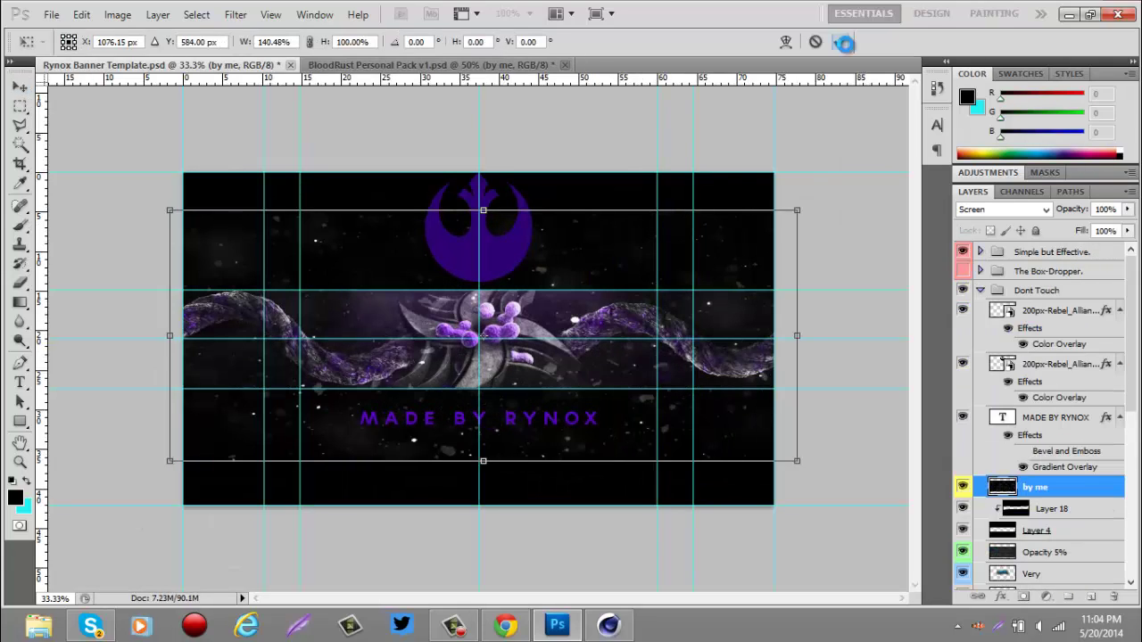
{"action": "mouse_move", "coordinate": [1035, 486]}
{"action": "left_mouse_down"}
{"action": "mouse_move", "coordinate": [1050, 532]}
{"action": "mouse_move", "coordinate": [1039, 375]}
{"action": "left_mouse_up"}
{"action": "left_click_drag", "start_coordinate": [1127, 209], "coordinate": [1062, 231]}
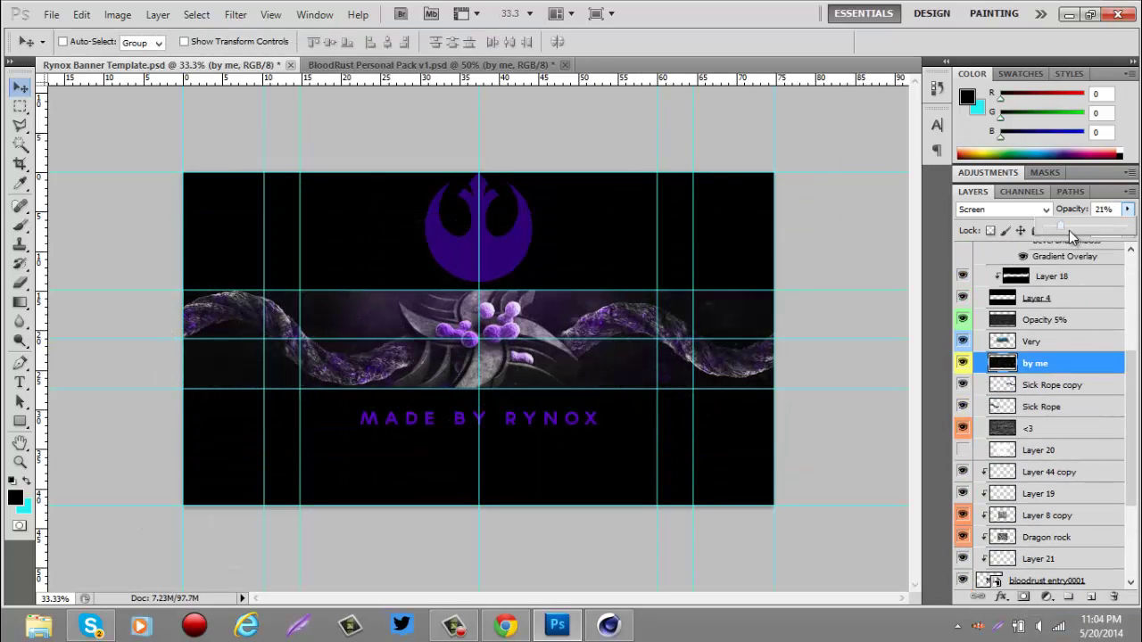
Step: Add the 'could be good' texture and stretch it wider and taller over the band
{"action": "left_click", "coordinate": [428, 64]}
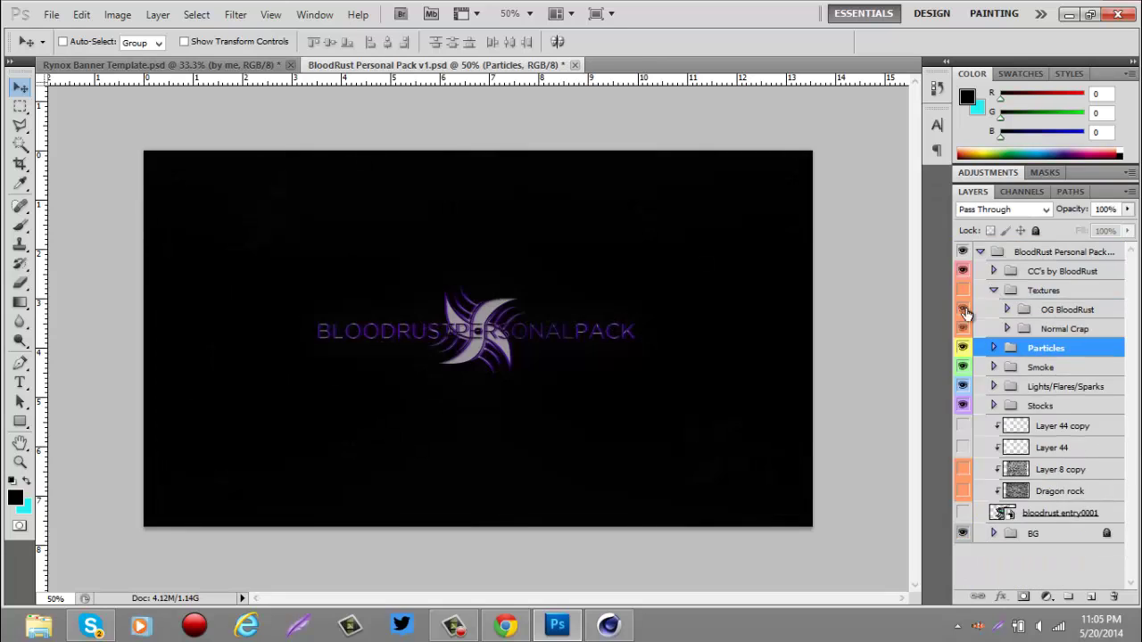
{"action": "left_click", "coordinate": [1026, 356]}
{"action": "left_click_drag", "start_coordinate": [542, 318], "coordinate": [464, 461]}
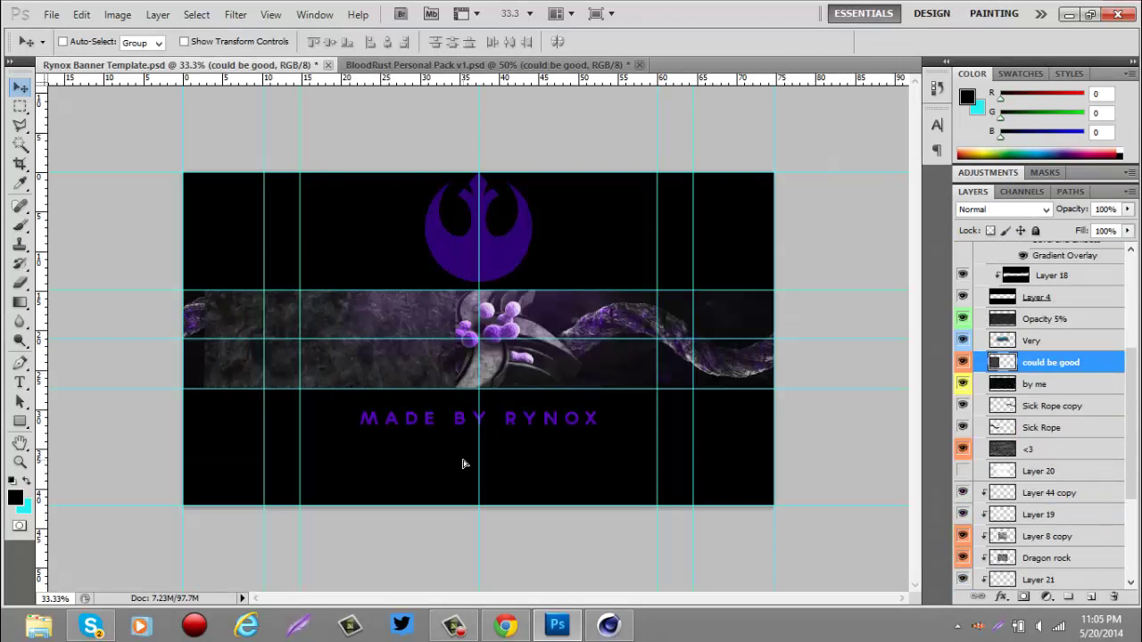
{"action": "key", "text": "ctrl+t"}
{"action": "left_click_drag", "start_coordinate": [428, 366], "coordinate": [775, 336]}
{"action": "left_click_drag", "start_coordinate": [474, 237], "coordinate": [490, 170]}
{"action": "key", "text": "Return"}
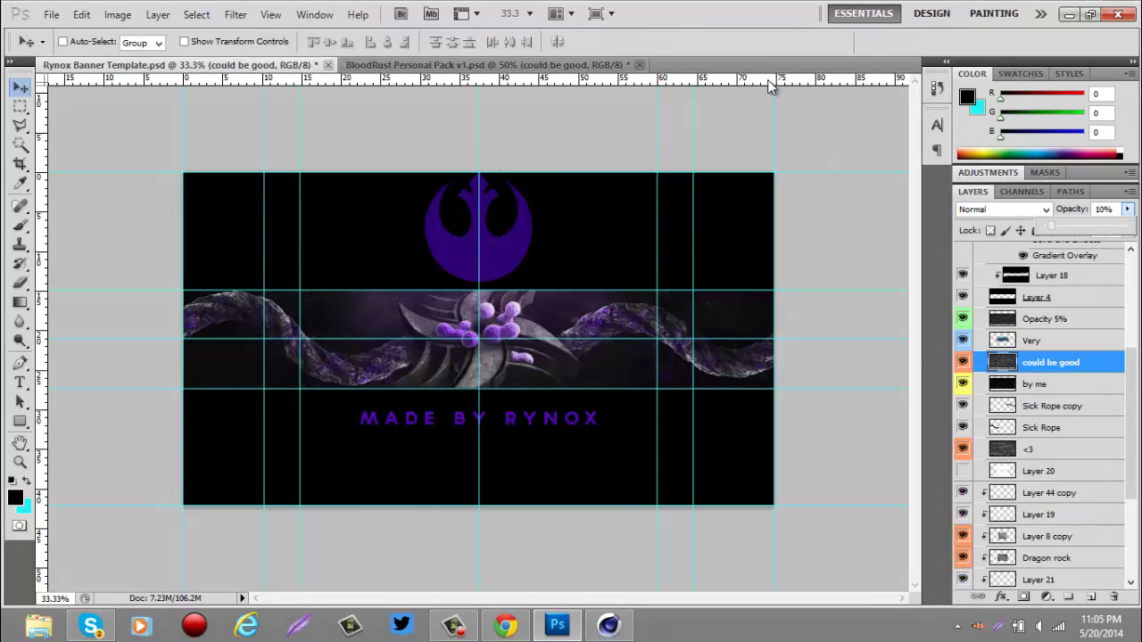
Step: Browse the pack's texture groups, opening Normal Crap and selecting Rocky 2
{"action": "left_click", "coordinate": [428, 65]}
{"action": "left_click", "coordinate": [1026, 443]}
{"action": "scroll", "coordinate": [988, 382], "scroll_direction": "up", "scroll_amount": 3}
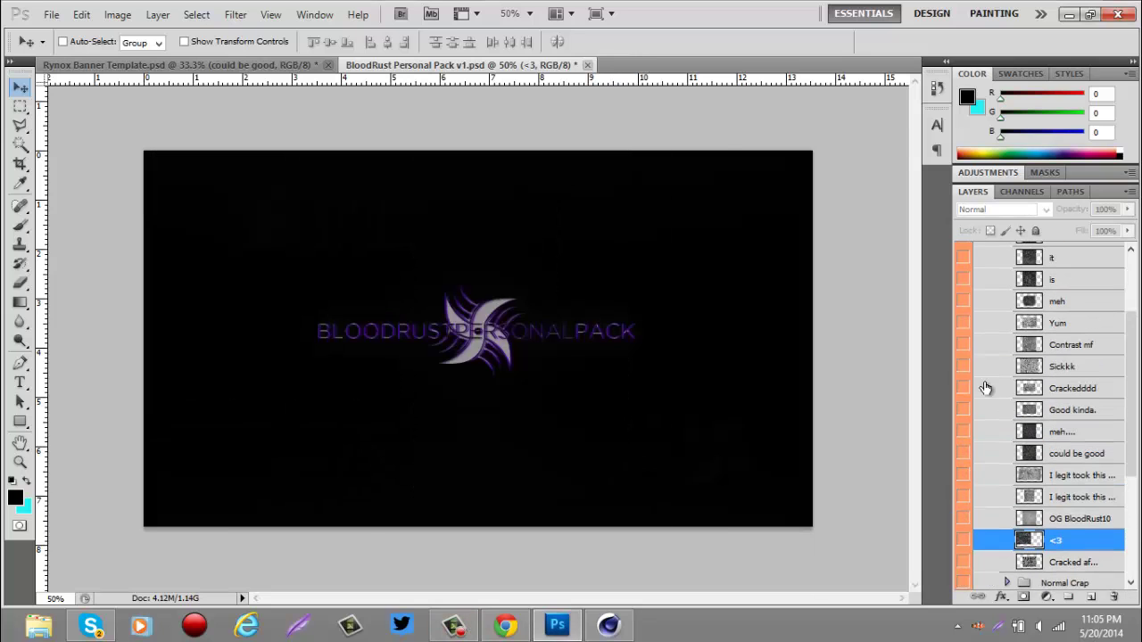
{"action": "scroll", "coordinate": [989, 382], "scroll_direction": "up", "scroll_amount": 3}
{"action": "left_click", "coordinate": [990, 376]}
{"action": "left_click", "coordinate": [991, 323]}
{"action": "left_click", "coordinate": [1006, 290]}
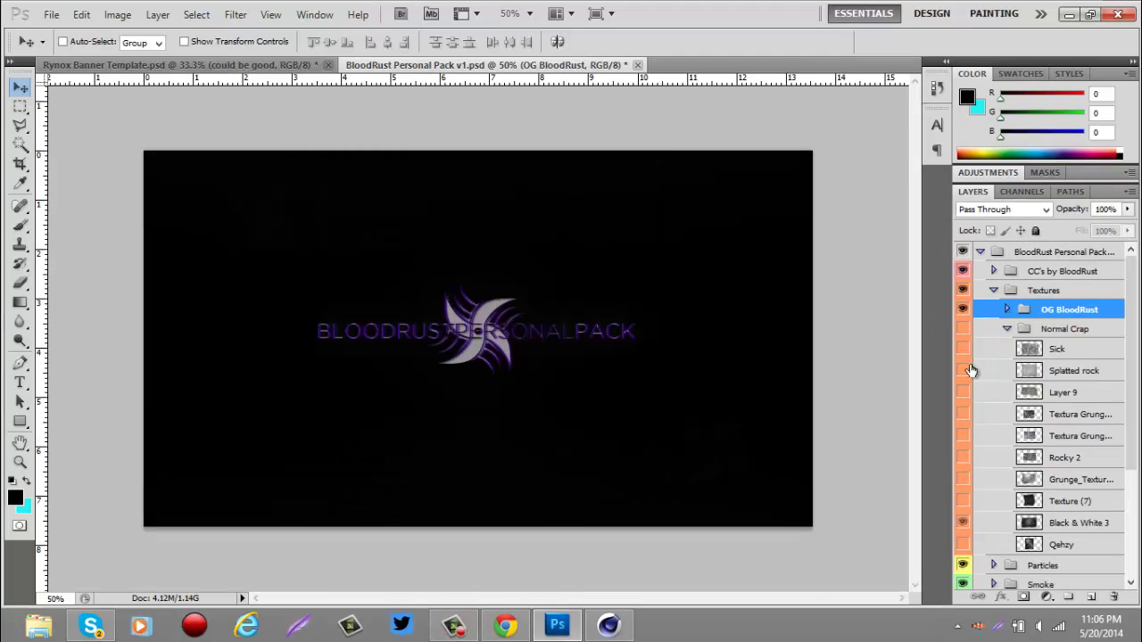
{"action": "left_click", "coordinate": [981, 457]}
Step: Add the Qehzy texture stretched across the banner and fade it to 14% opacity
{"action": "mouse_move", "coordinate": [1043, 544]}
{"action": "left_mouse_down"}
{"action": "mouse_move", "coordinate": [357, 339]}
{"action": "mouse_move", "coordinate": [775, 304]}
{"action": "left_mouse_up"}
{"action": "key", "text": "ctrl+t"}
{"action": "key", "text": "Return"}
{"action": "left_click_drag", "start_coordinate": [1127, 209], "coordinate": [1038, 234]}
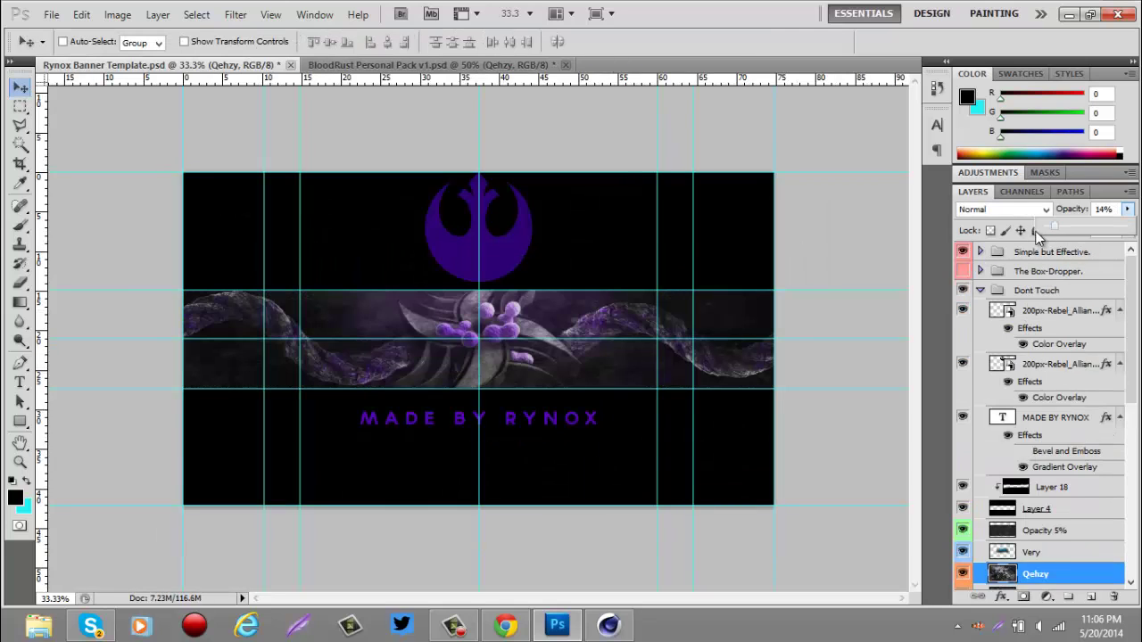
{"action": "left_click", "coordinate": [1050, 557]}
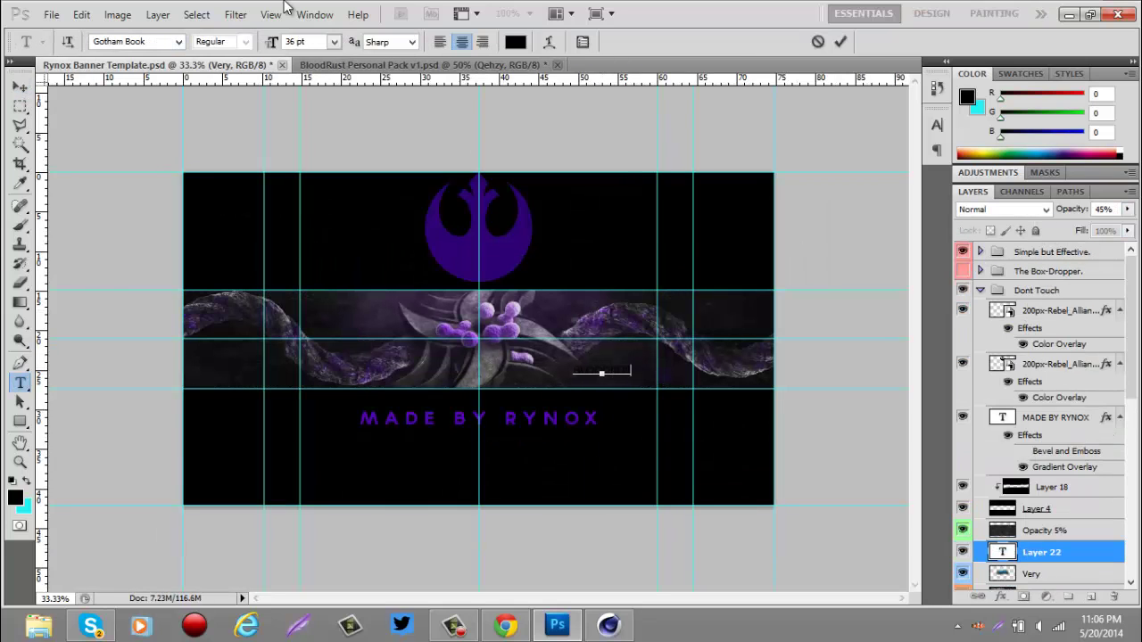
Step: Set the BLOODRUST text colour and try the Aliens and Newsflash BB fonts
{"action": "left_click", "coordinate": [514, 41]}
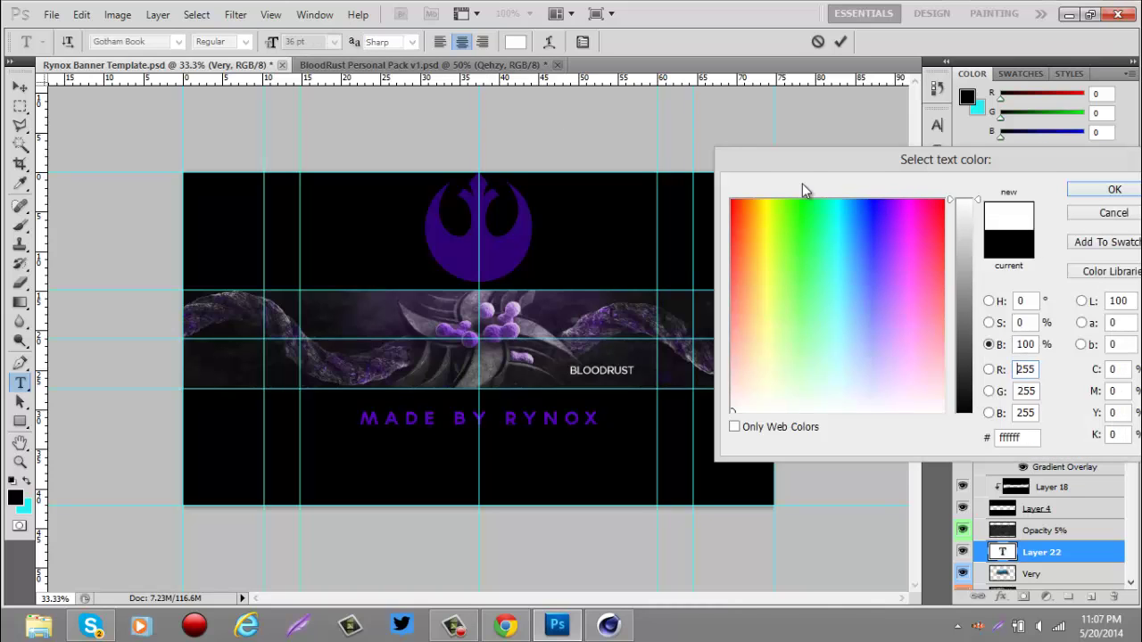
{"action": "key", "text": "Return"}
{"action": "left_click", "coordinate": [179, 41]}
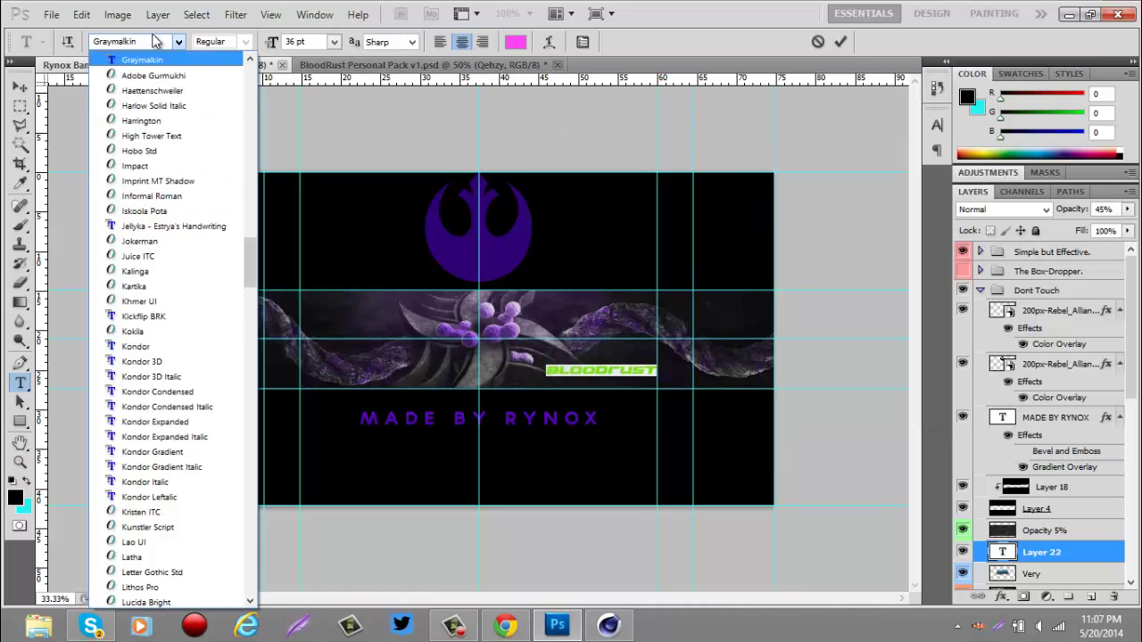
{"action": "left_click", "coordinate": [185, 41]}
{"action": "scroll", "coordinate": [222, 153], "scroll_direction": "up", "scroll_amount": 10}
{"action": "left_click", "coordinate": [207, 101]}
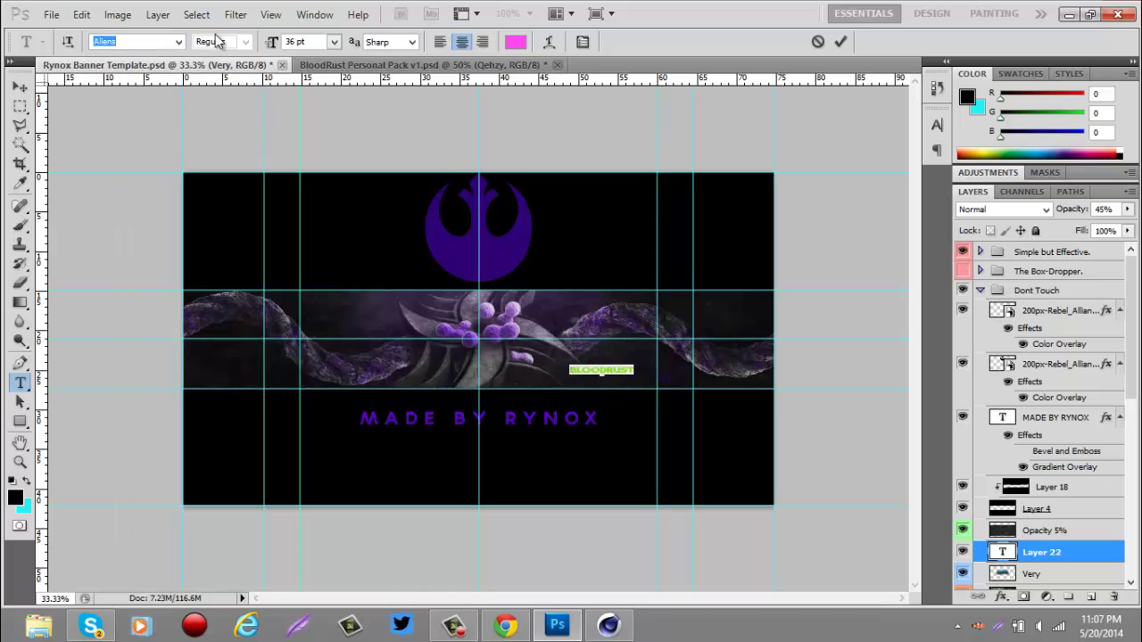
{"action": "left_click", "coordinate": [179, 41]}
{"action": "left_click_drag", "start_coordinate": [242, 151], "coordinate": [242, 375]}
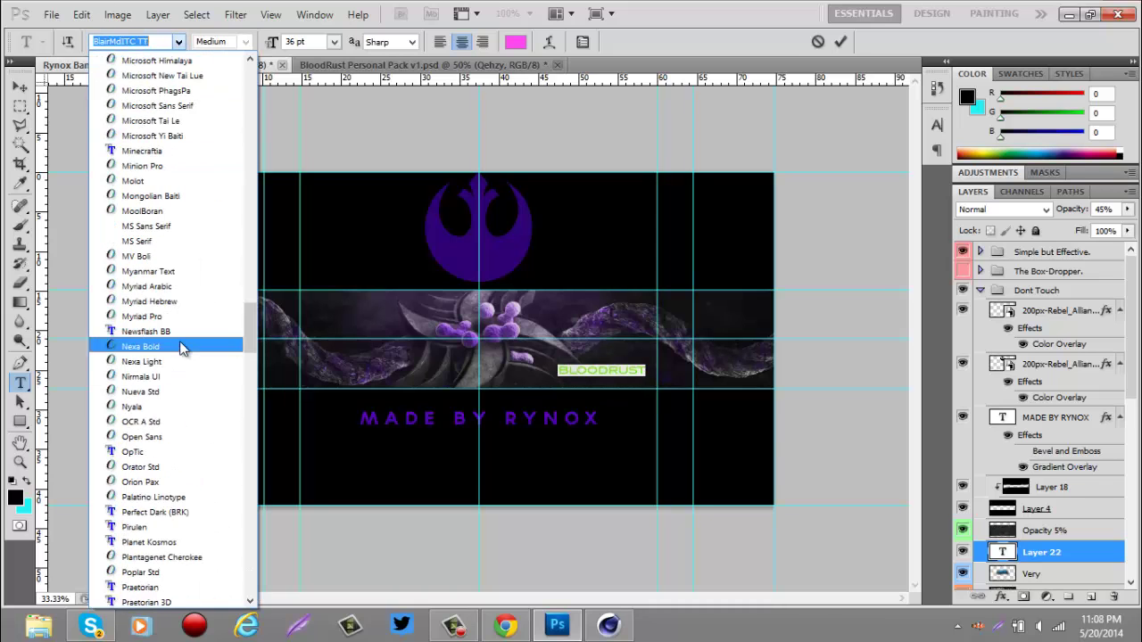
{"action": "left_click", "coordinate": [180, 341]}
Step: Switch the BLOODRUST text to Nexa Bold and commit it
{"action": "left_click", "coordinate": [178, 41]}
{"action": "type", "text": "Nexa Bold"}
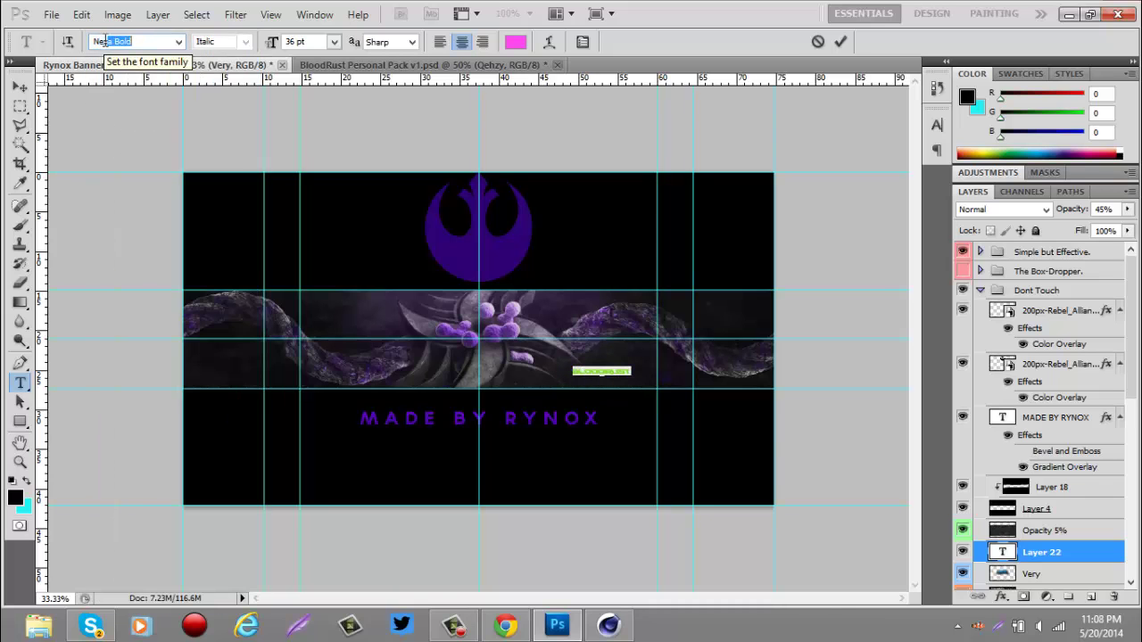
{"action": "left_click", "coordinate": [178, 41]}
{"action": "left_click", "coordinate": [208, 90]}
{"action": "left_click", "coordinate": [334, 41]}
{"action": "left_click", "coordinate": [354, 247]}
{"action": "key", "text": "ctrl+Return"}
{"action": "key", "text": "v"}
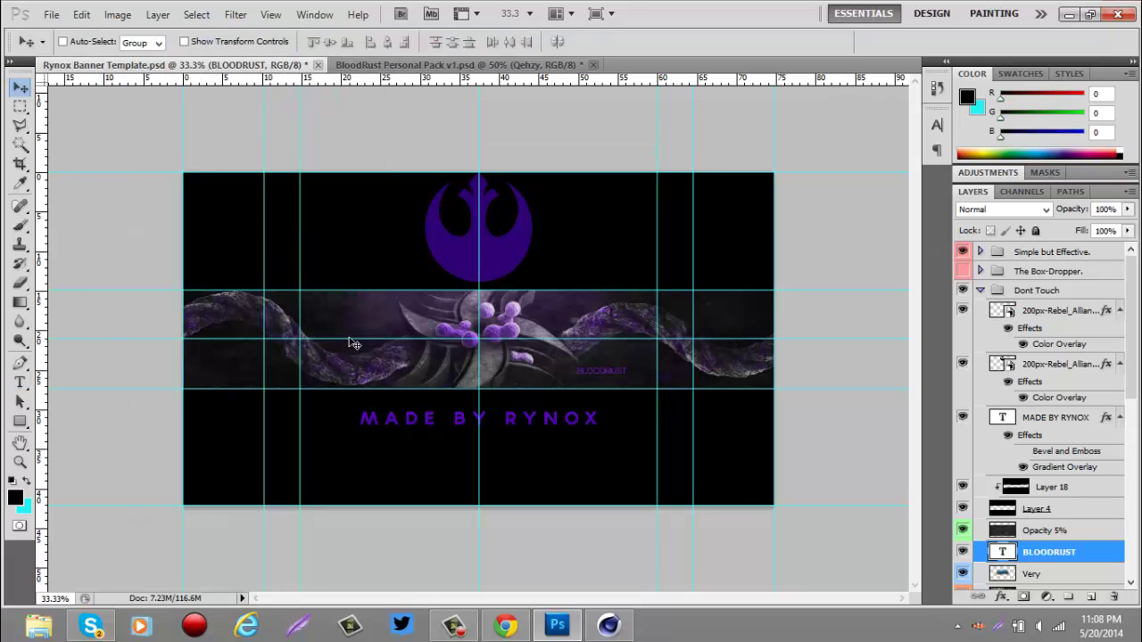
Step: Search YouTube for 'Bloodrust' in Chrome and view the DooM BloodRust channel's videos
{"action": "left_click", "coordinate": [505, 624]}
{"action": "left_click", "coordinate": [255, 36]}
{"action": "left_click", "coordinate": [562, 96]}
{"action": "type", "text": "B"}
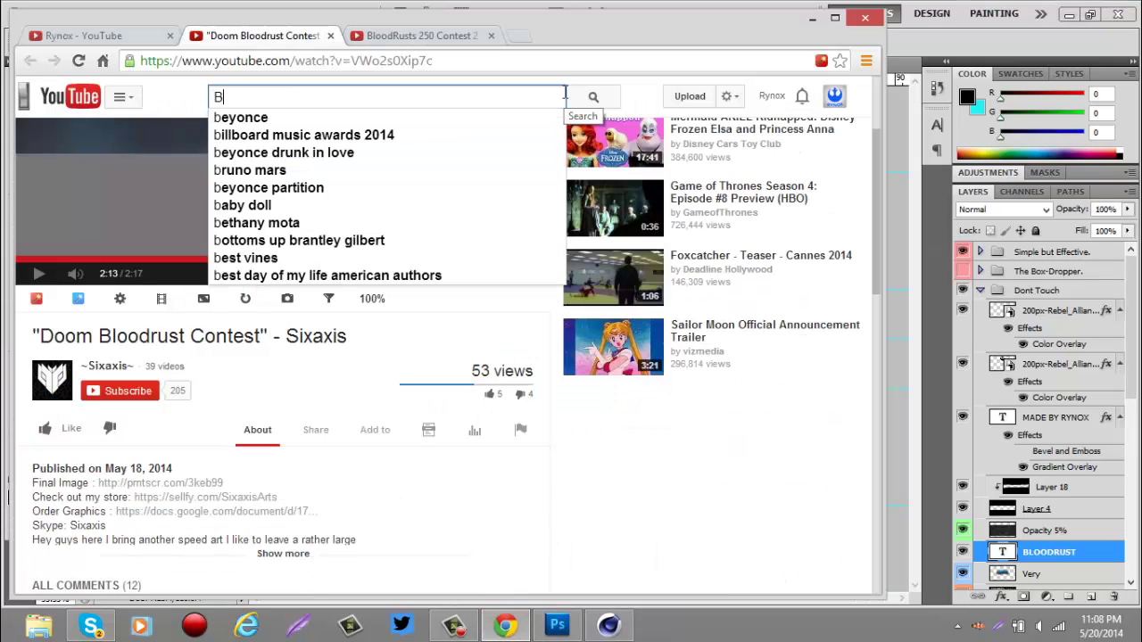
{"action": "type", "text": "loodrust"}
{"action": "key", "text": "Return"}
{"action": "left_click", "coordinate": [319, 209]}
{"action": "left_click", "coordinate": [132, 327]}
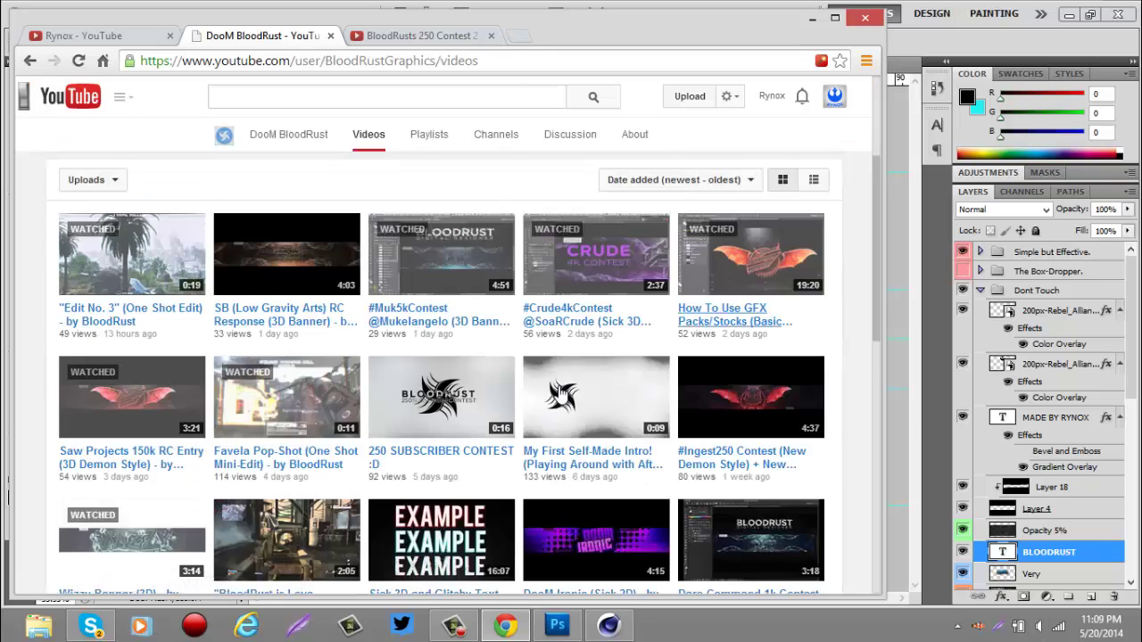
{"action": "scroll", "coordinate": [564, 392], "scroll_direction": "down", "scroll_amount": 3}
Step: Return to the banner with the Type tool and reopen the font setting
{"action": "left_click", "coordinate": [812, 18]}
{"action": "key", "text": "t"}
{"action": "left_click", "coordinate": [178, 42]}
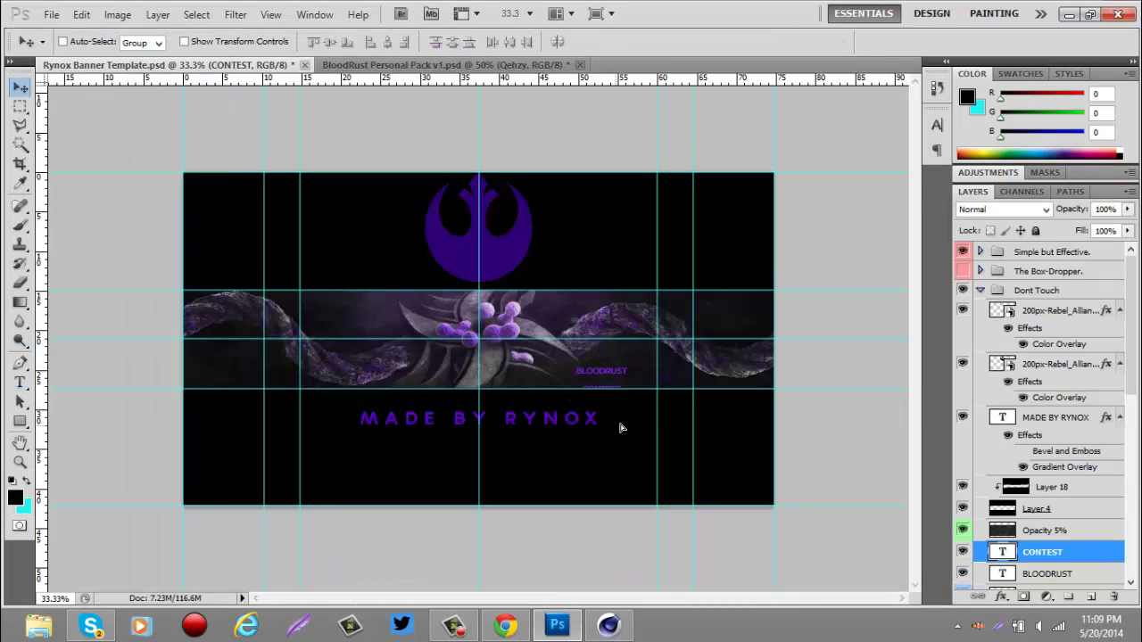
Step: Merge the CONTEST and BLOODRUST text layers into one layer
{"action": "right_click", "coordinate": [1067, 574]}
{"action": "left_click", "coordinate": [581, 247]}
{"action": "right_click", "coordinate": [1062, 553]}
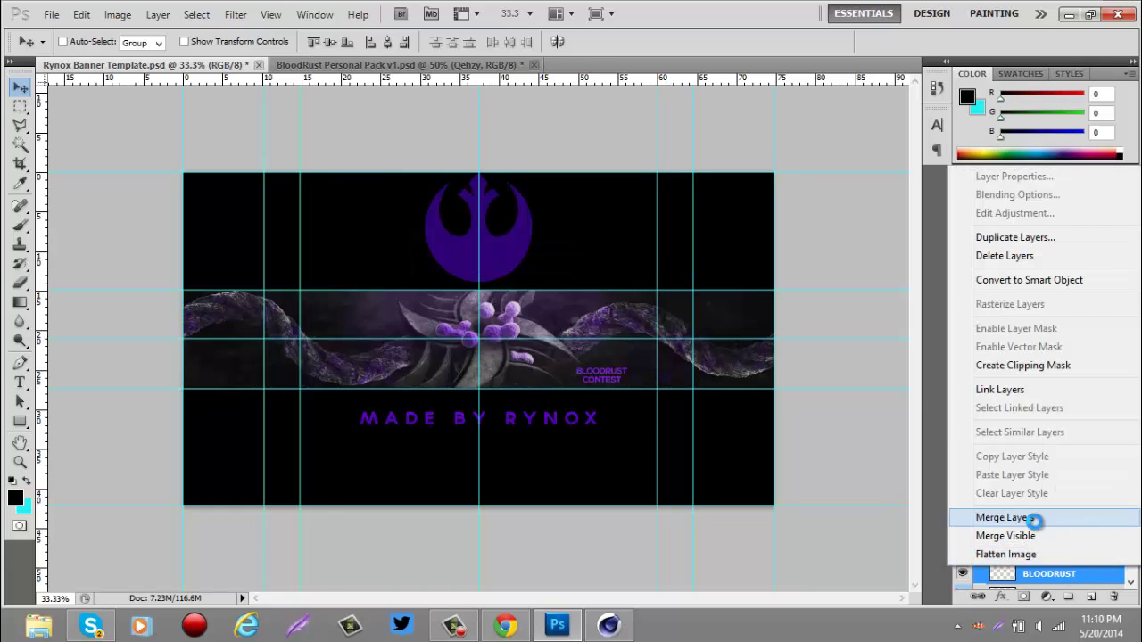
{"action": "left_click", "coordinate": [1008, 518]}
Step: Resize the merged CONTEST layer with Free Transform and fade it to 52% opacity
{"action": "left_click", "coordinate": [81, 14]}
{"action": "left_click", "coordinate": [357, 360]}
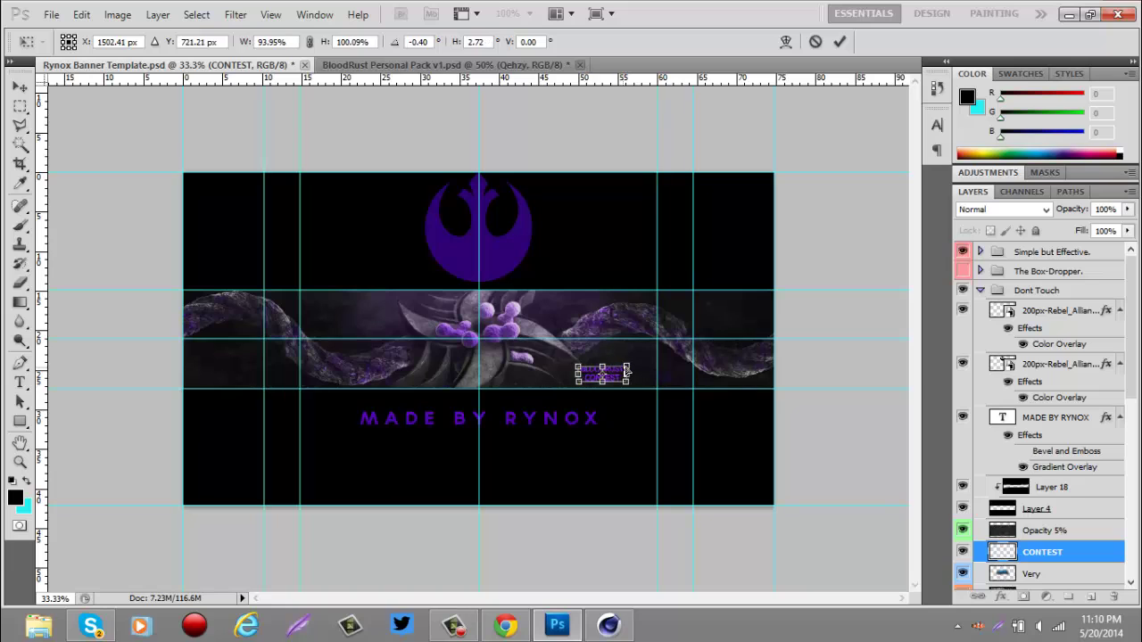
{"action": "left_click", "coordinate": [839, 41]}
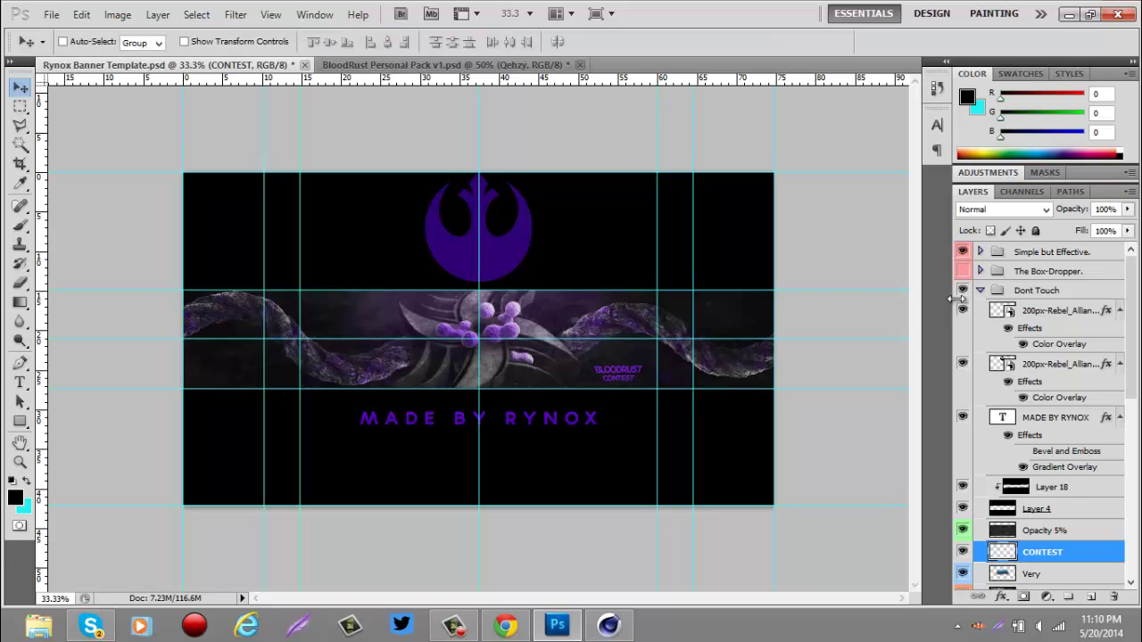
{"action": "left_click", "coordinate": [1058, 309]}
{"action": "left_click", "coordinate": [1128, 209]}
Step: Add the Crackedddd texture stretched over the band, below Layer 4, in Overlay at low opacity
{"action": "left_click", "coordinate": [550, 66]}
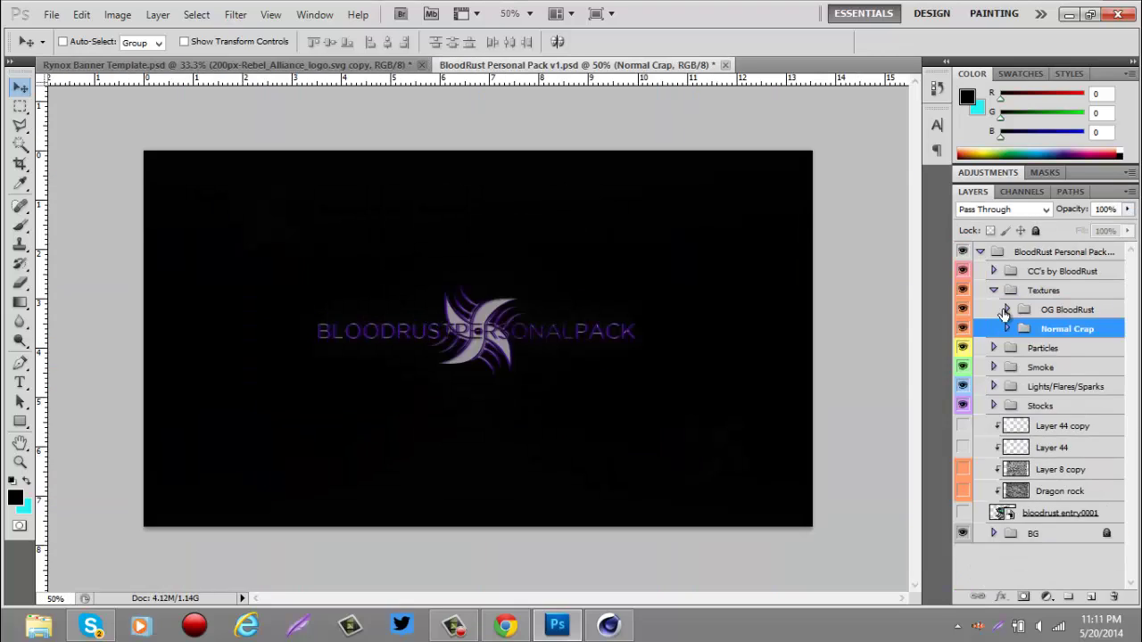
{"action": "left_click_drag", "start_coordinate": [968, 512], "coordinate": [365, 253]}
{"action": "key", "text": "ctrl+t"}
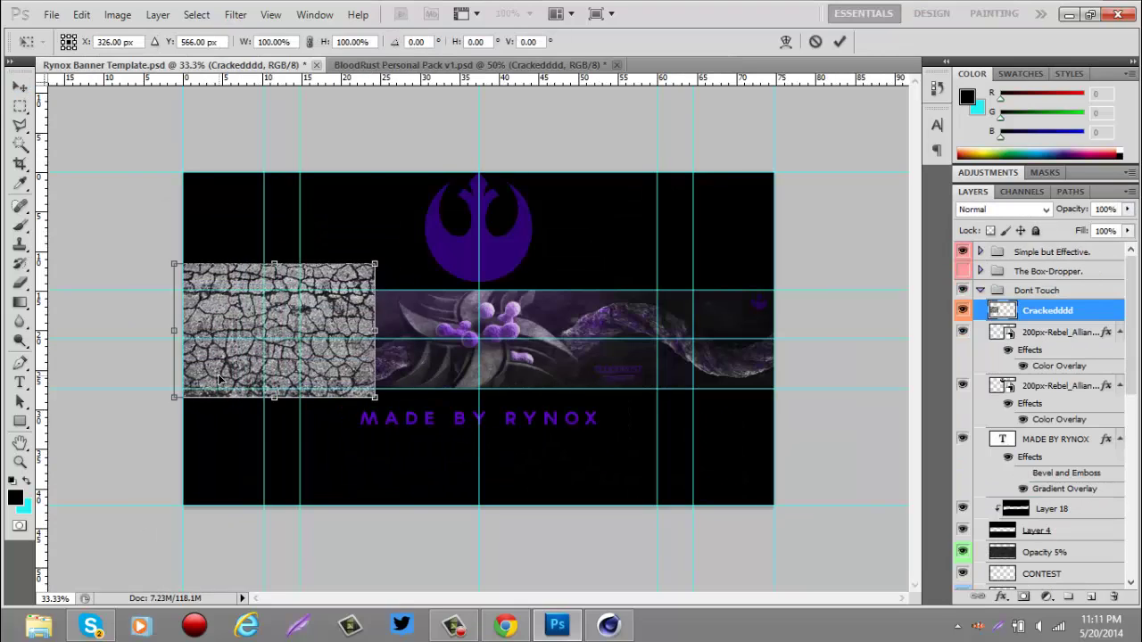
{"action": "left_click_drag", "start_coordinate": [275, 252], "coordinate": [275, 170]}
{"action": "left_click_drag", "start_coordinate": [378, 408], "coordinate": [774, 505]}
{"action": "key", "text": "Return"}
{"action": "left_click_drag", "start_coordinate": [1048, 309], "coordinate": [1047, 529]}
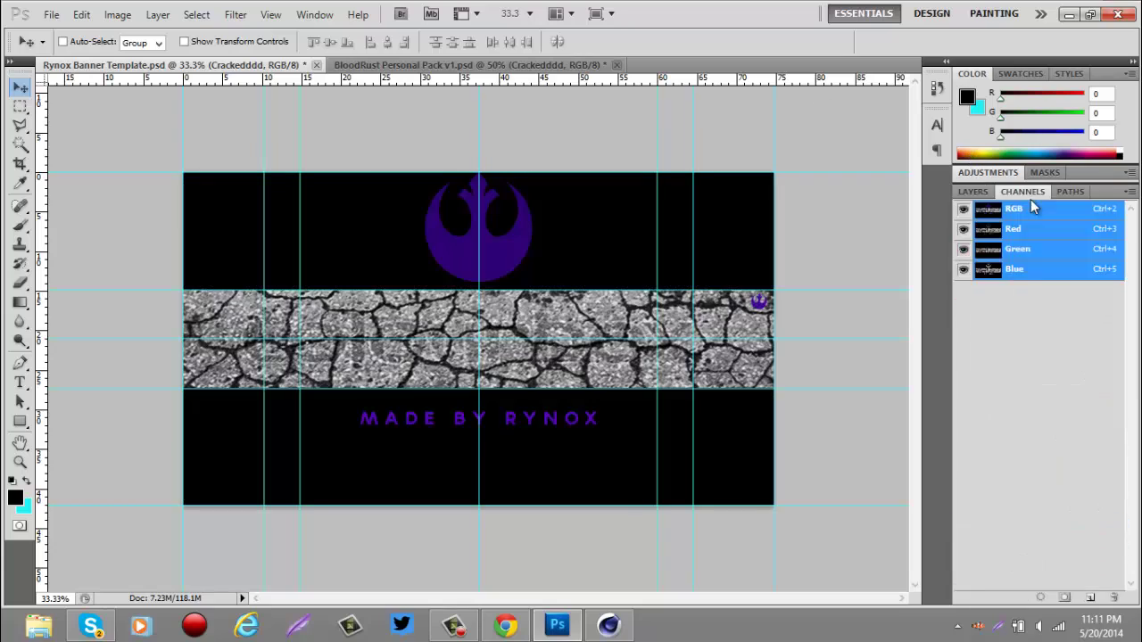
{"action": "left_click", "coordinate": [1004, 209]}
{"action": "mouse_move", "coordinate": [1128, 209]}
{"action": "left_mouse_down"}
{"action": "mouse_move", "coordinate": [1044, 231]}
{"action": "mouse_move", "coordinate": [1060, 230]}
{"action": "left_mouse_up"}
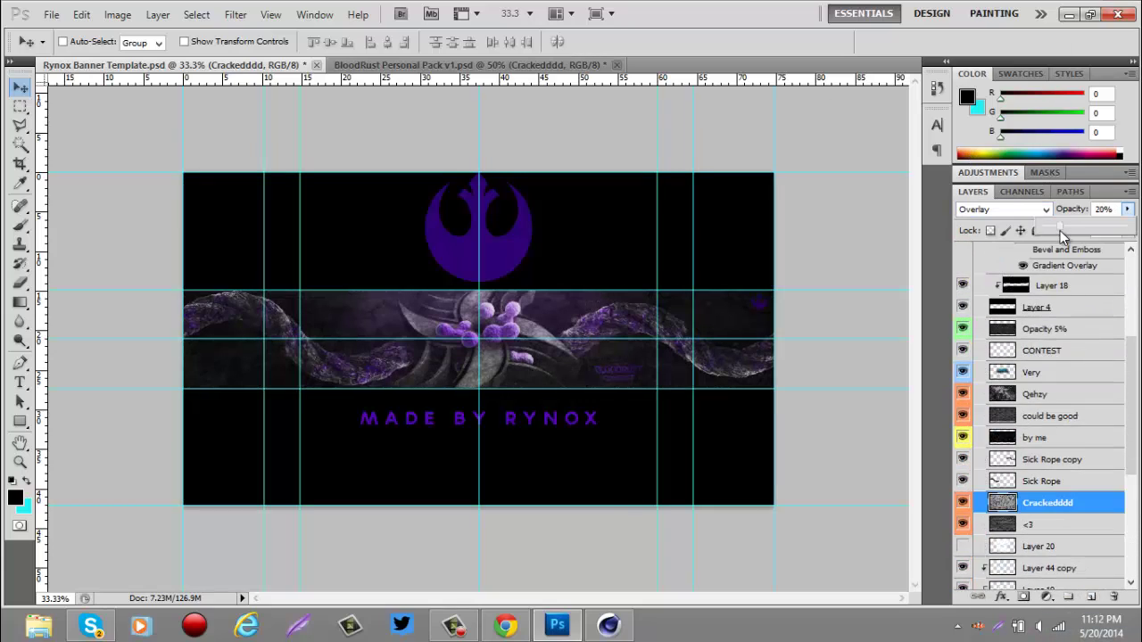
Step: Add the rock photo texture widened across the band, below bloodrust entry0001, at 11% opacity
{"action": "left_click", "coordinate": [629, 66]}
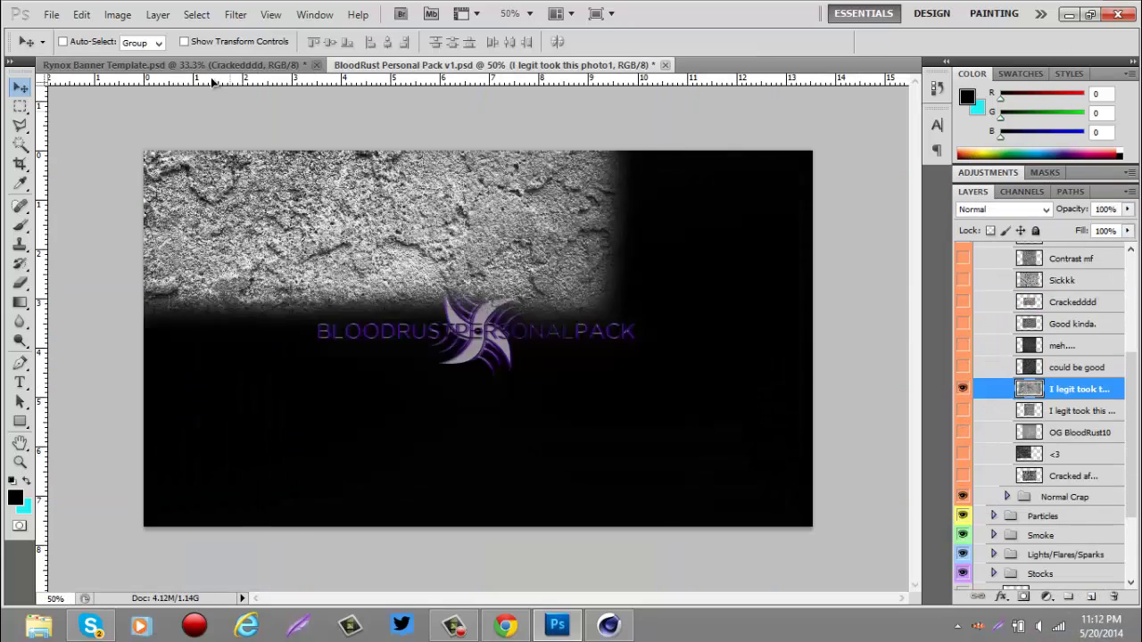
{"action": "left_click_drag", "start_coordinate": [1062, 382], "coordinate": [379, 352]}
{"action": "key", "text": "ctrl+t"}
{"action": "left_click_drag", "start_coordinate": [262, 352], "coordinate": [173, 352]}
{"action": "left_click", "coordinate": [910, 42]}
{"action": "left_click_drag", "start_coordinate": [1061, 503], "coordinate": [1053, 416]}
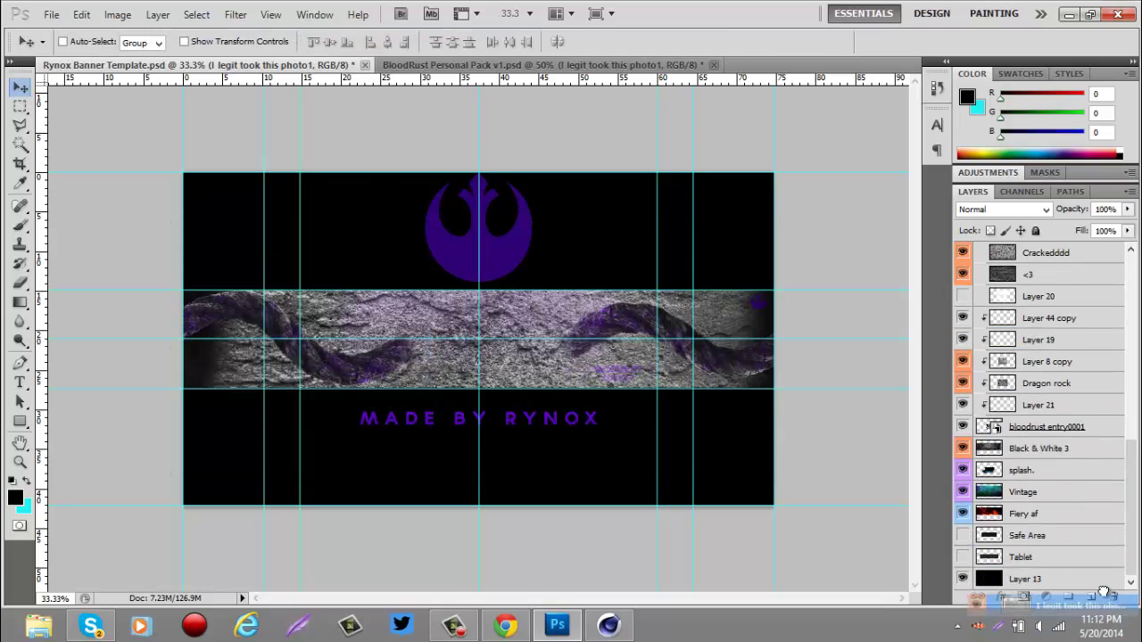
{"action": "left_click_drag", "start_coordinate": [1127, 208], "coordinate": [1045, 228]}
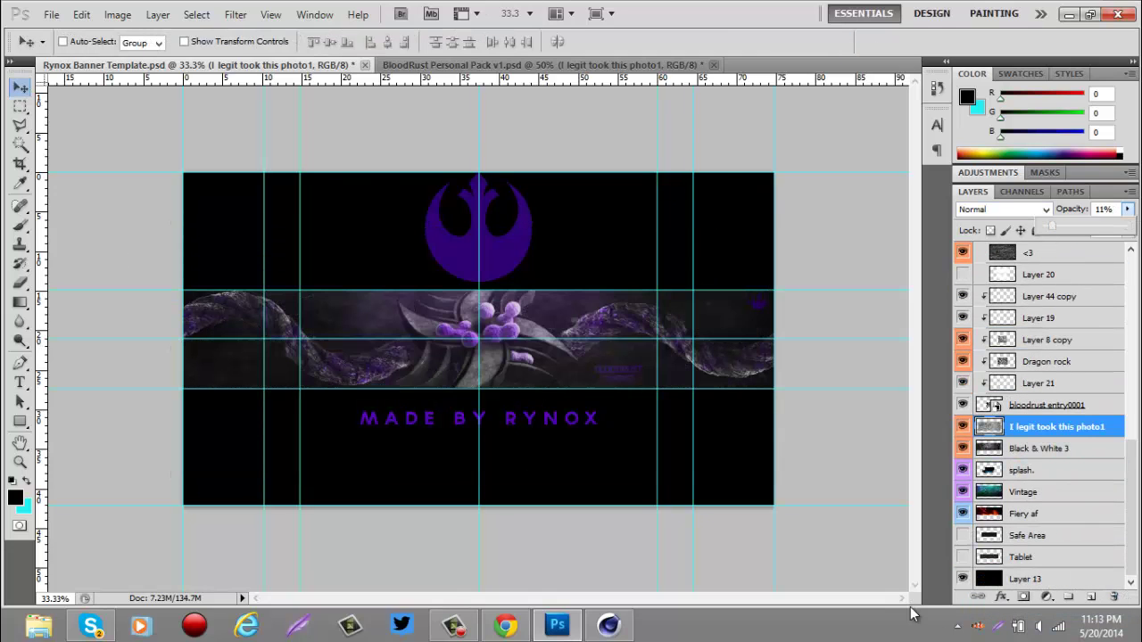
Step: Create Layer 22 above Layer 20 and set a saturated purple brush colour
{"action": "left_click", "coordinate": [1091, 596]}
{"action": "left_click_drag", "start_coordinate": [1057, 427], "coordinate": [1096, 339]}
{"action": "key", "text": "b"}
{"action": "left_click", "coordinate": [86, 42]}
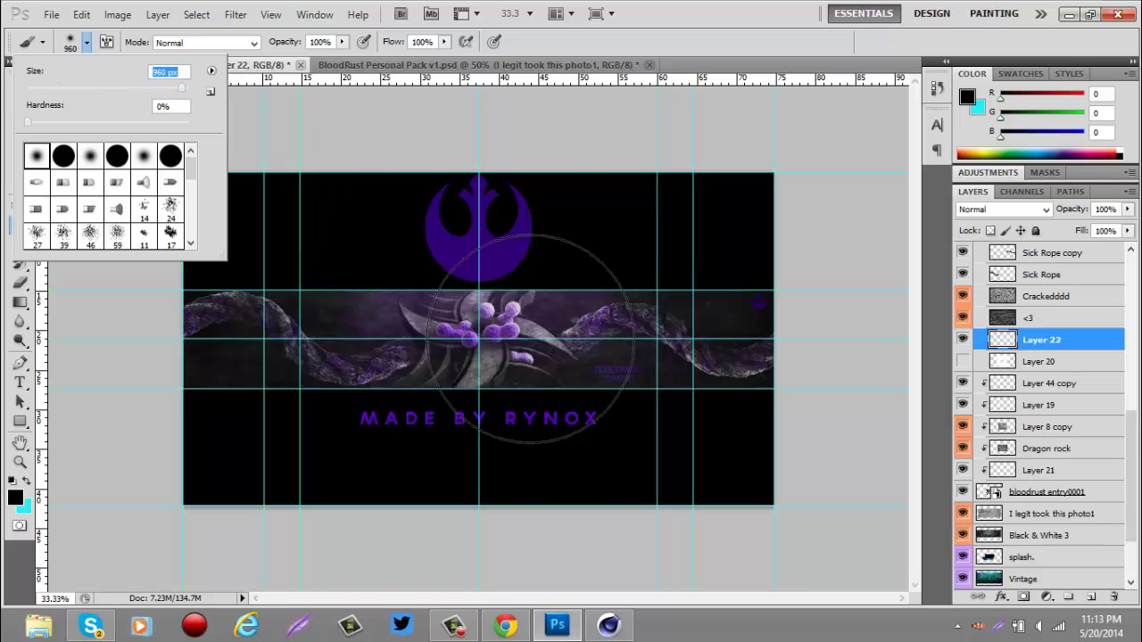
{"action": "key", "text": "Return"}
{"action": "left_click", "coordinate": [16, 497]}
{"action": "left_click", "coordinate": [964, 201]}
{"action": "left_click", "coordinate": [908, 235]}
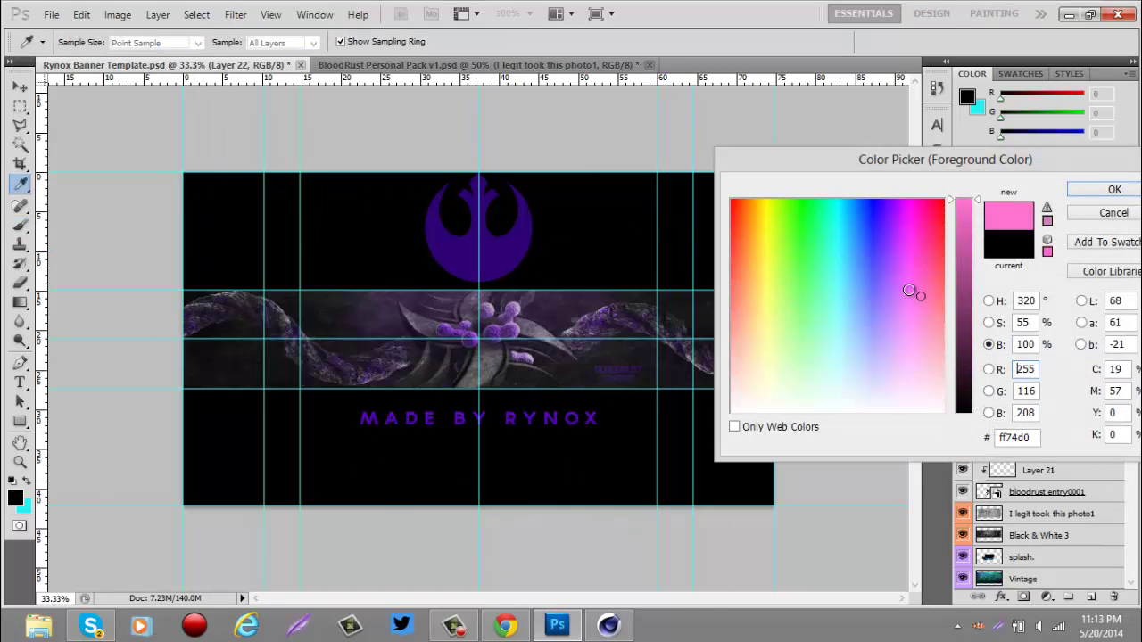
{"action": "left_click", "coordinate": [894, 233]}
{"action": "left_click", "coordinate": [1115, 189]}
{"action": "key", "text": "v"}
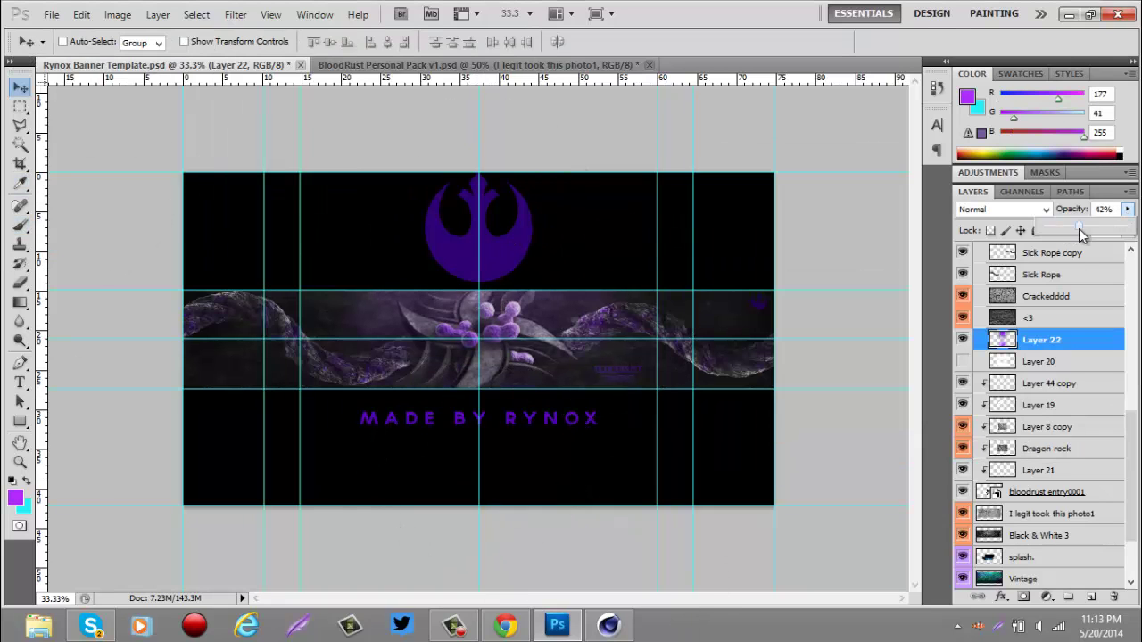
Step: Add the Splatted rock texture at 13% opacity and set the Very layer to 52%
{"action": "scroll", "coordinate": [982, 437], "scroll_direction": "up", "scroll_amount": 5}
{"action": "scroll", "coordinate": [981, 437], "scroll_direction": "up", "scroll_amount": 5}
{"action": "key", "text": "ctrl+Tab"}
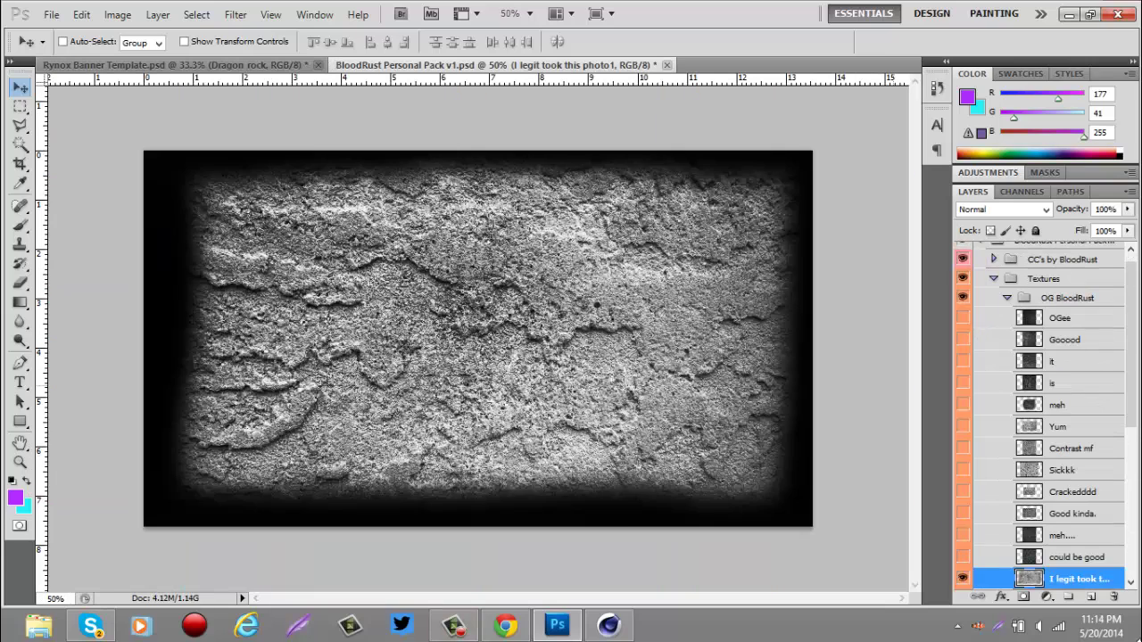
{"action": "key", "text": "ctrl+z"}
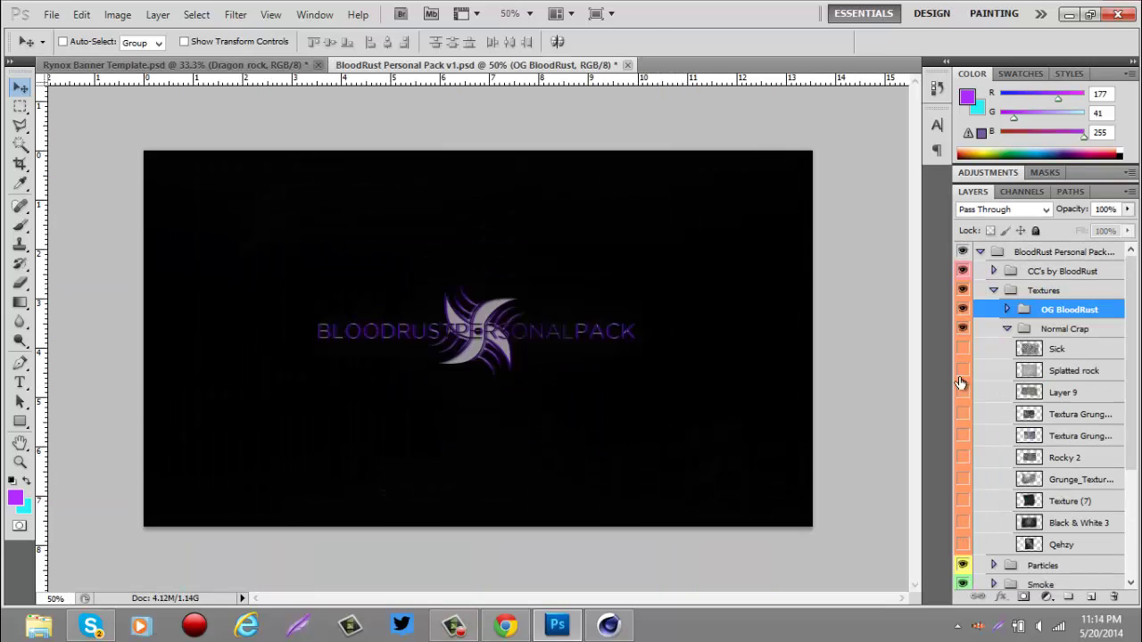
{"action": "left_click", "coordinate": [962, 372], "text": "alt"}
{"action": "key", "text": "ctrl+Tab"}
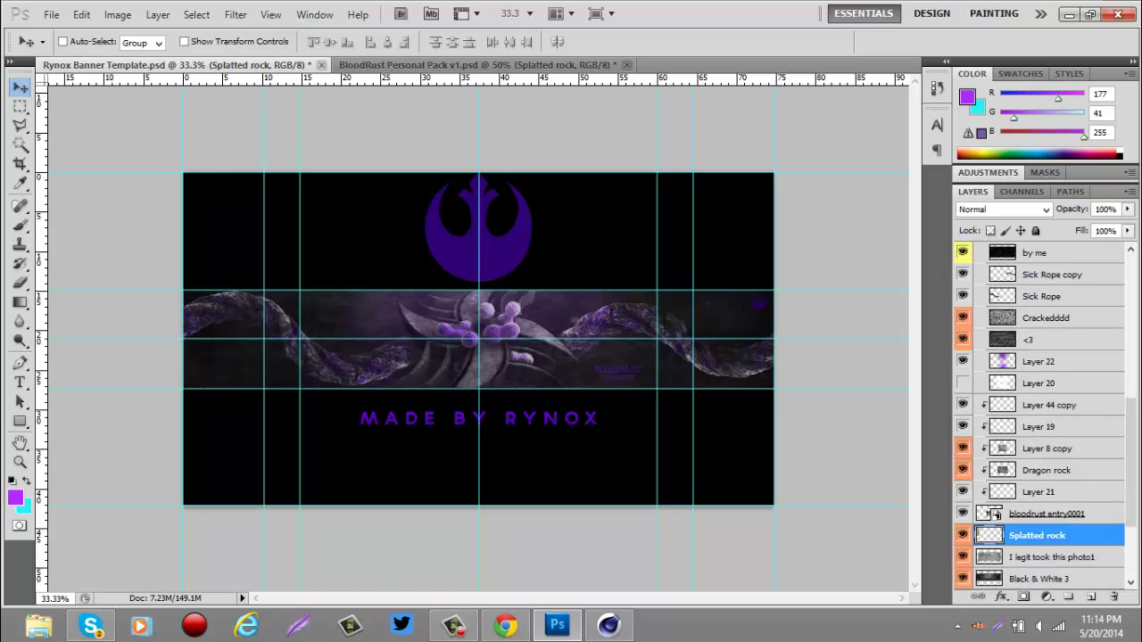
{"action": "left_click_drag", "start_coordinate": [1127, 209], "coordinate": [1054, 228]}
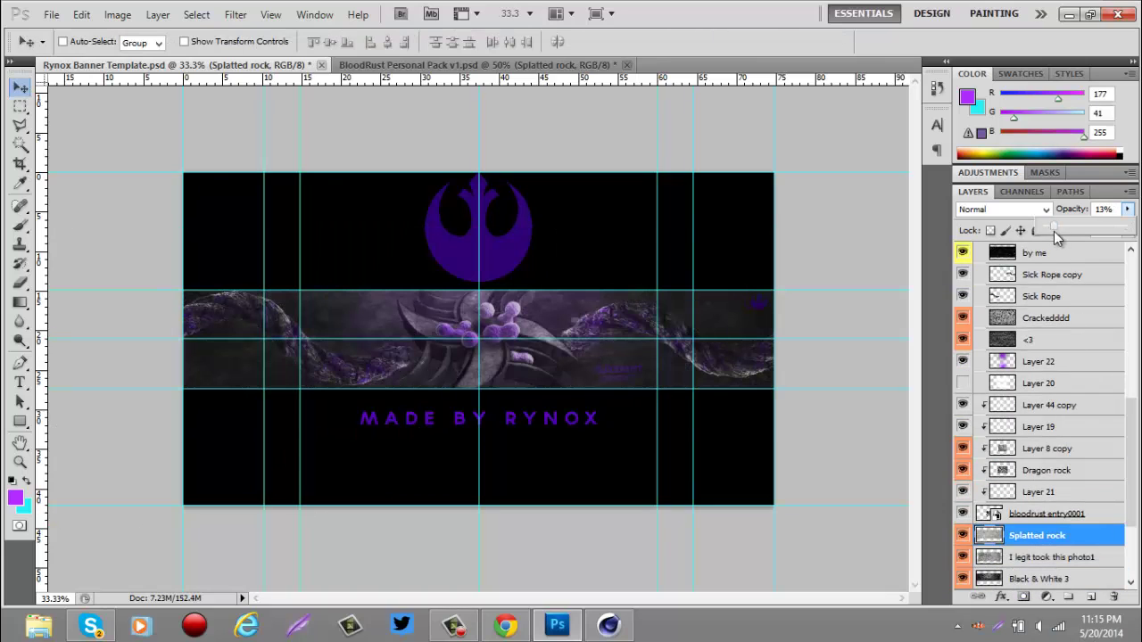
{"action": "left_click", "coordinate": [1029, 514]}
{"action": "scroll", "coordinate": [1039, 402], "scroll_direction": "up", "scroll_amount": 3}
{"action": "left_click", "coordinate": [1032, 342]}
Step: Undo the stray drag and reselect the Sick Rope layer after checking its copy
{"action": "left_click_drag", "start_coordinate": [1127, 209], "coordinate": [1088, 239]}
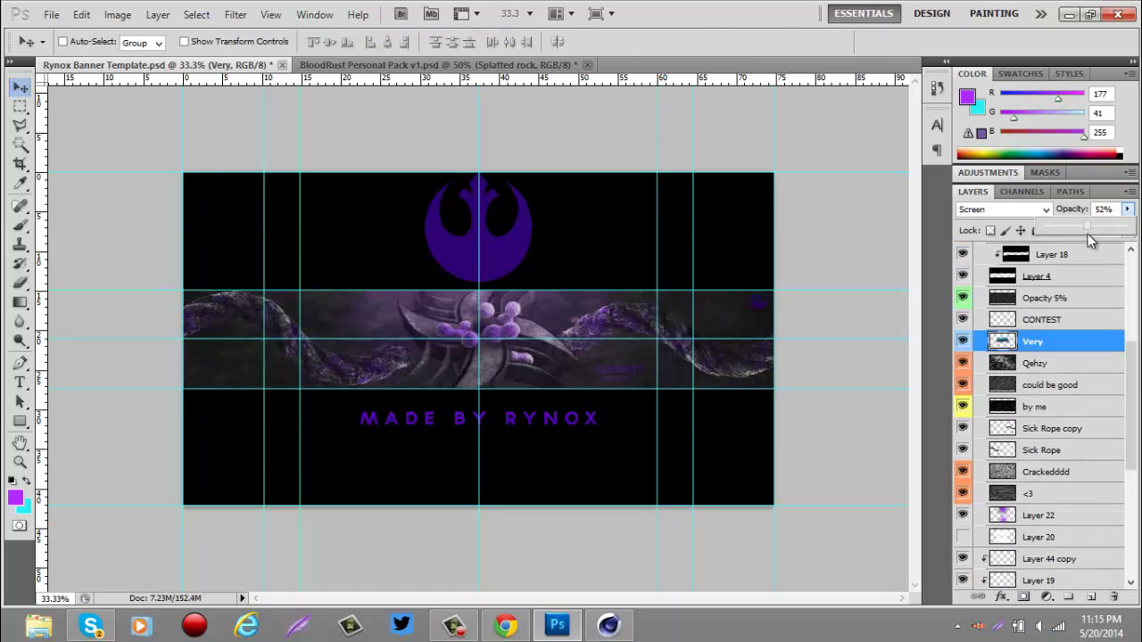
{"action": "key", "text": "ctrl+z"}
{"action": "key", "text": "alt+bracketright"}
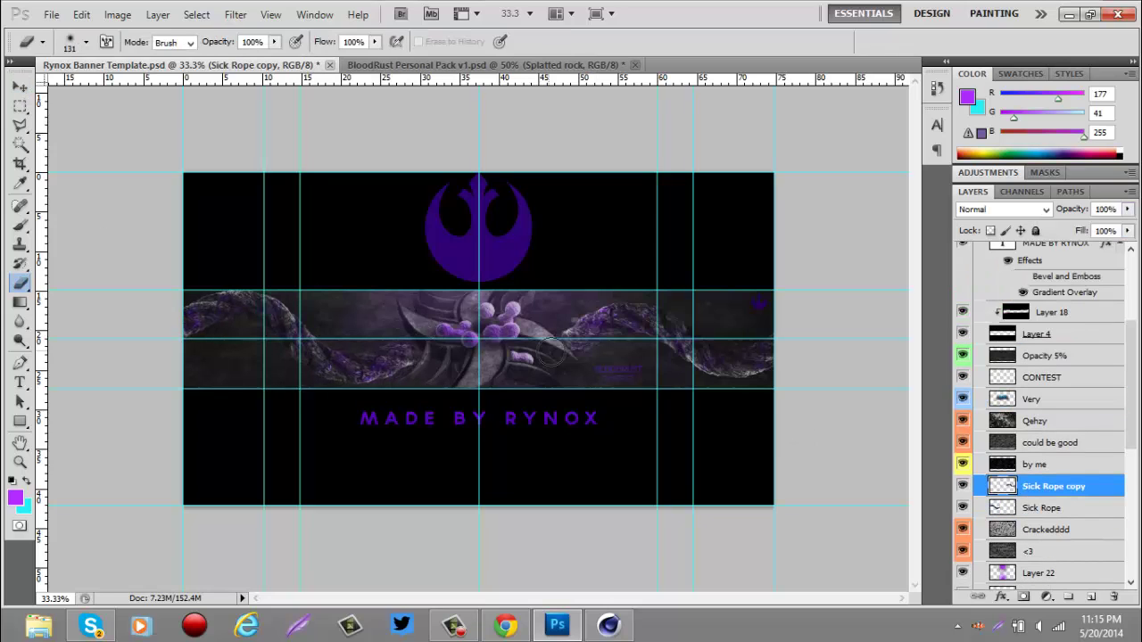
{"action": "key", "text": "alt+bracketleft"}
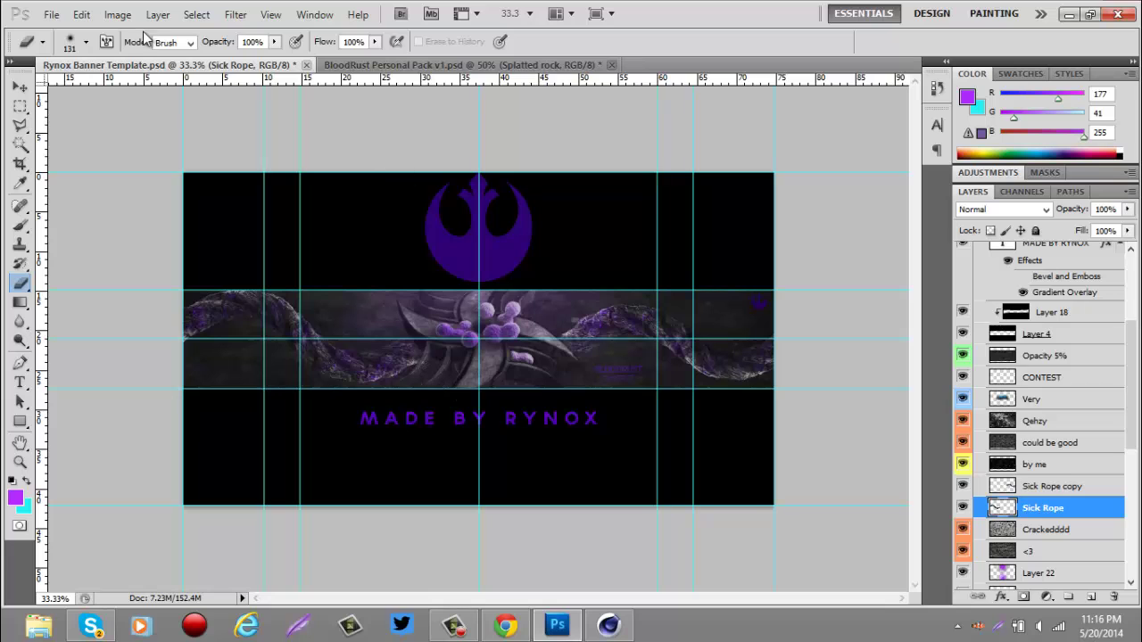
{"action": "key", "text": "v"}
Step: Add a new Layer 23 above Sick Rope and set up a white 319 px brush
{"action": "left_click", "coordinate": [1091, 596]}
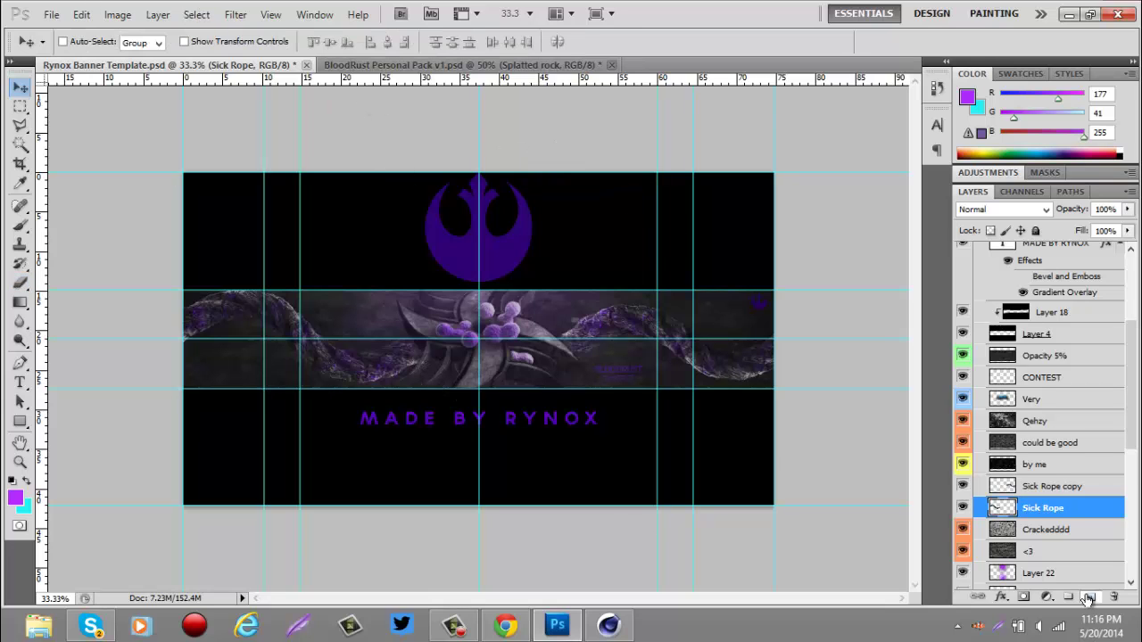
{"action": "key", "text": "i"}
{"action": "left_click", "coordinate": [15, 498]}
{"action": "key", "text": "b"}
{"action": "right_click", "coordinate": [169, 299]}
{"action": "left_click_drag", "start_coordinate": [156, 85], "coordinate": [169, 84]}
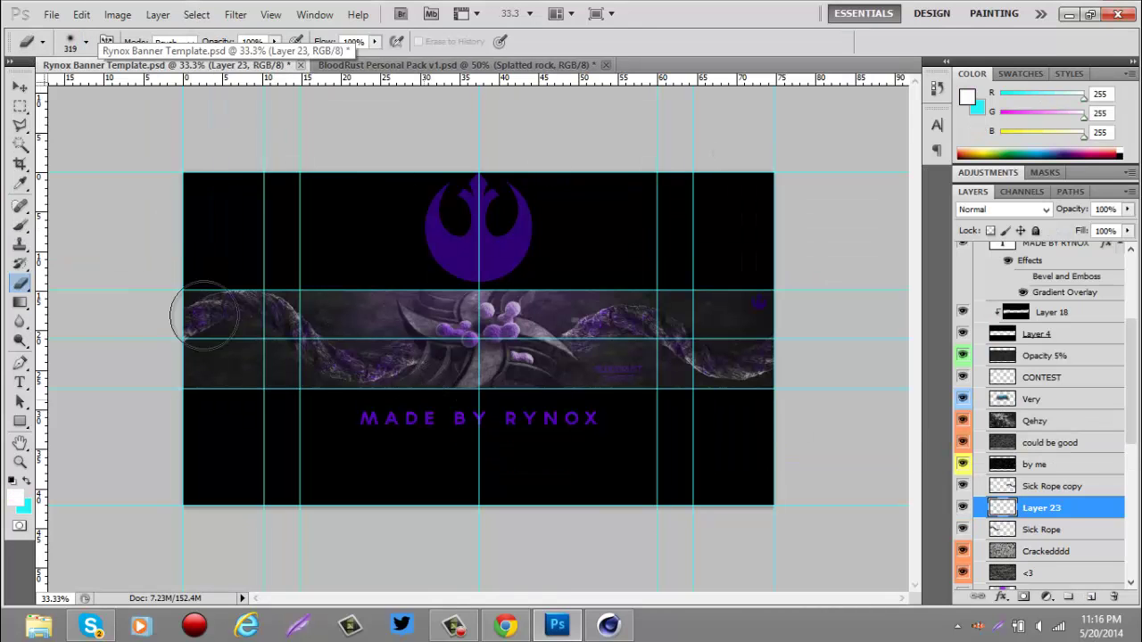
Step: Move between the Sick Rope layers and select the Opacity 5% layer, now at 7%
{"action": "left_click", "coordinate": [1042, 529]}
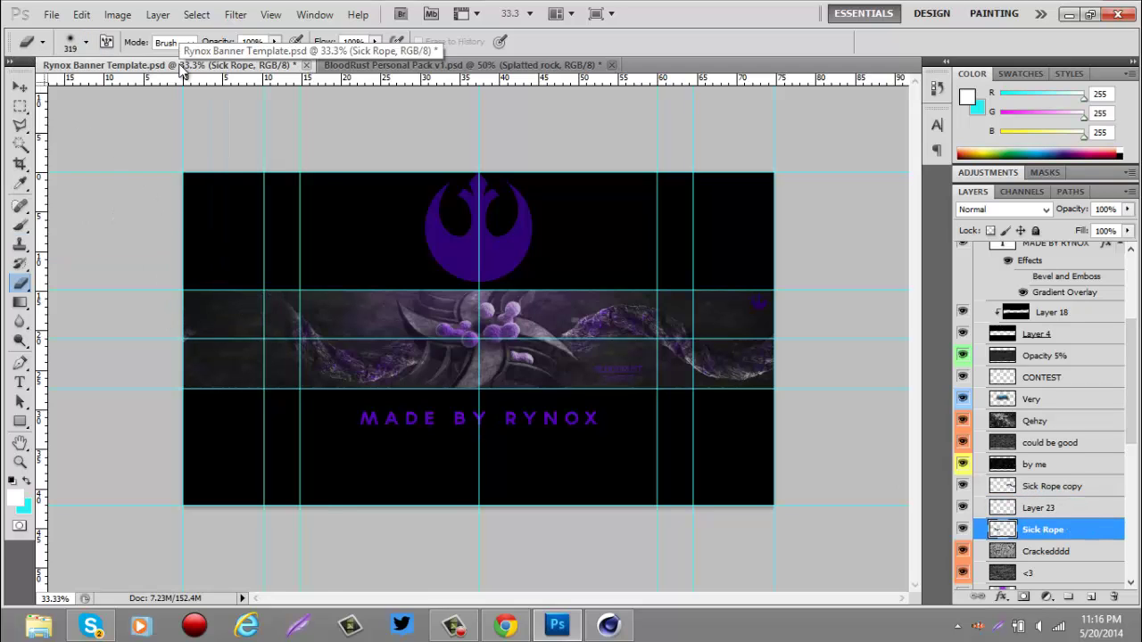
{"action": "left_click", "coordinate": [743, 352], "text": "ctrl"}
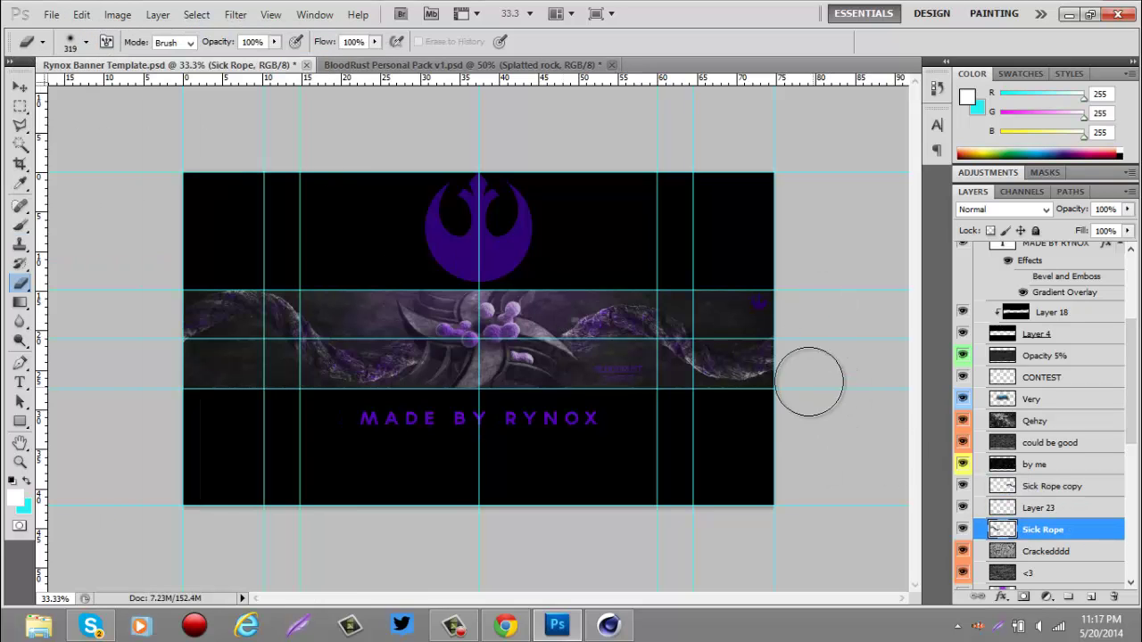
{"action": "left_click", "coordinate": [774, 326], "text": "ctrl"}
{"action": "left_click", "coordinate": [590, 500], "text": "ctrl"}
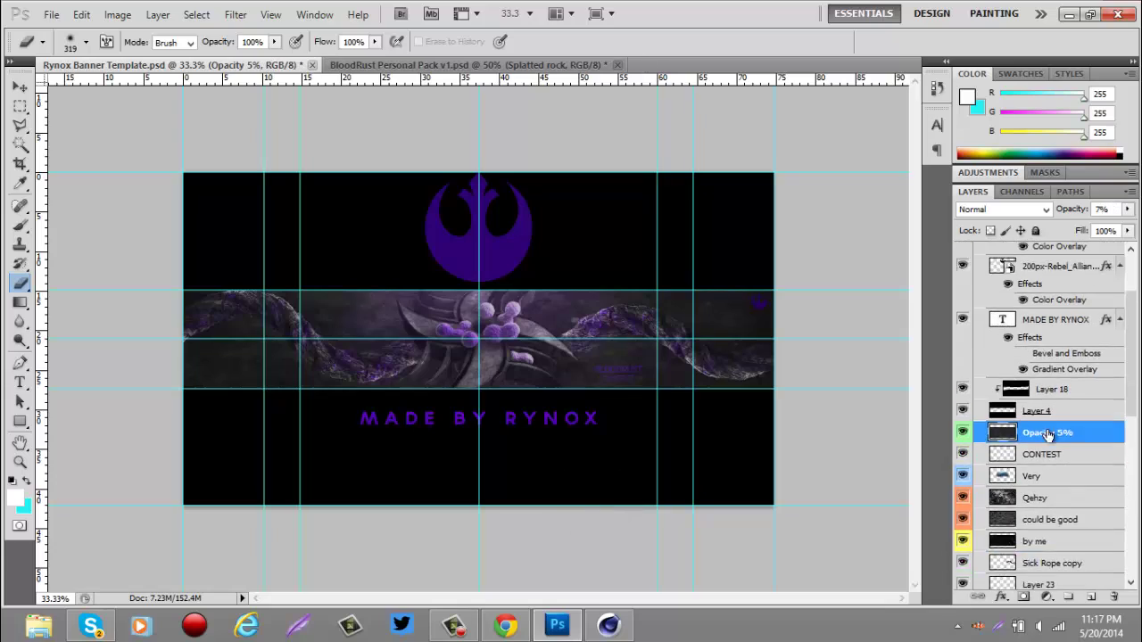